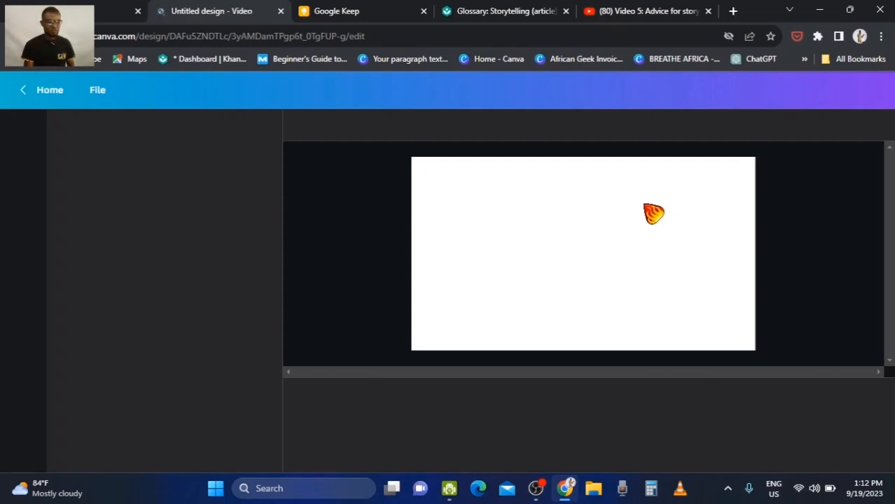
# Get the element name from the Google Keep note and search Canva's video library for "Portrait of a Barber"
pyautogui.click(347, 16)
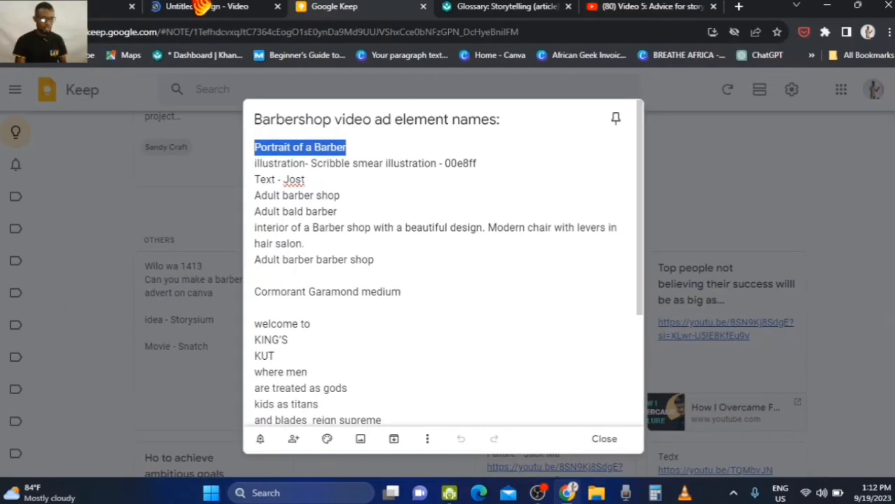
pyautogui.click(211, 10)
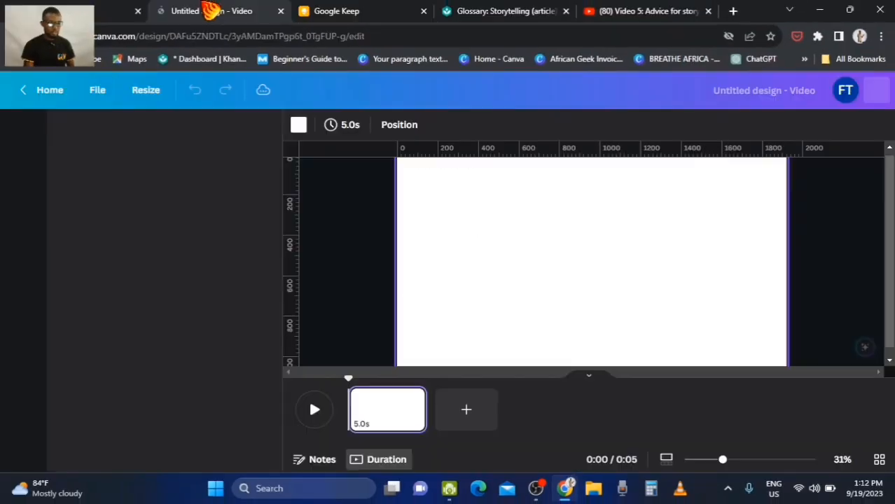
pyautogui.scroll(-3, 30, 302)
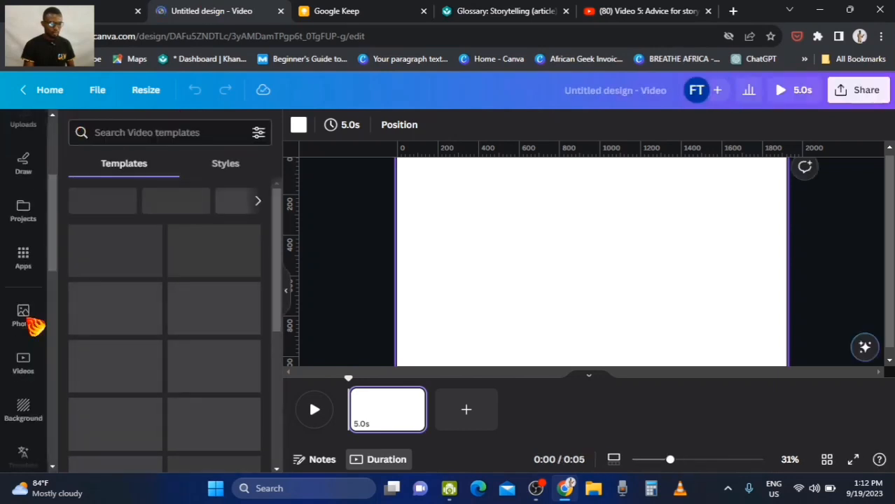
pyautogui.scroll(-1, 27, 323)
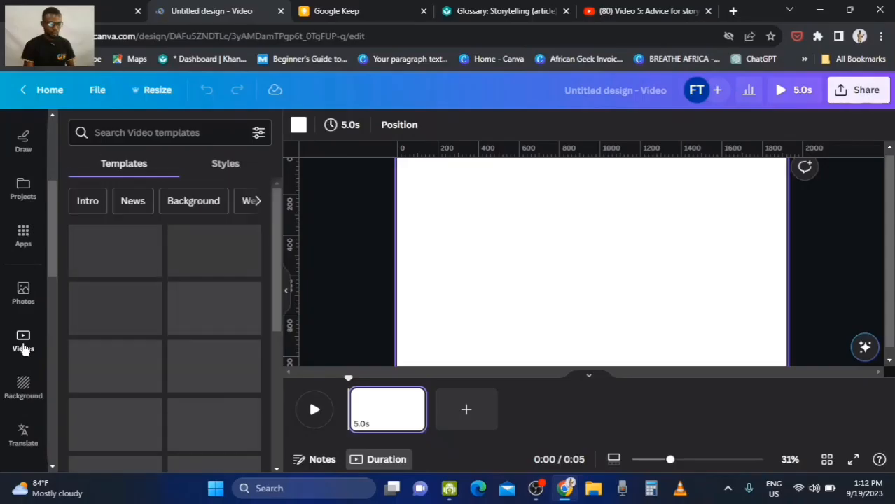
pyautogui.click(23, 343)
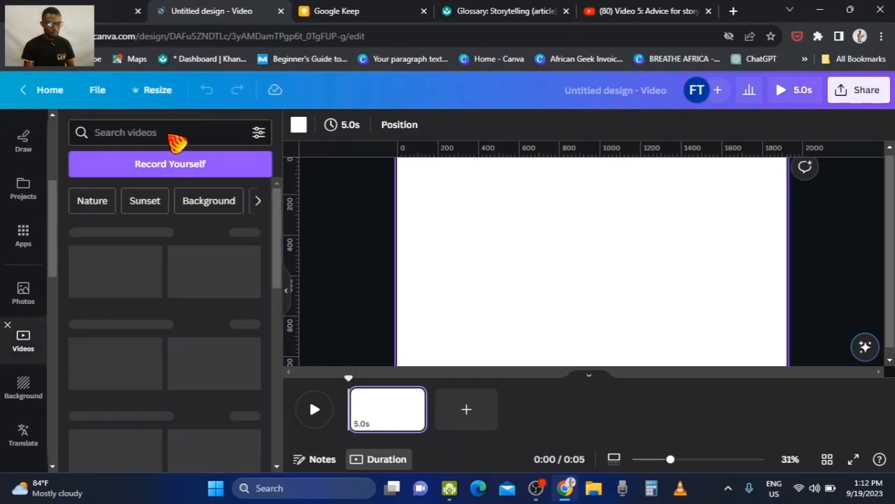
pyautogui.write('Portrait of a Barber')
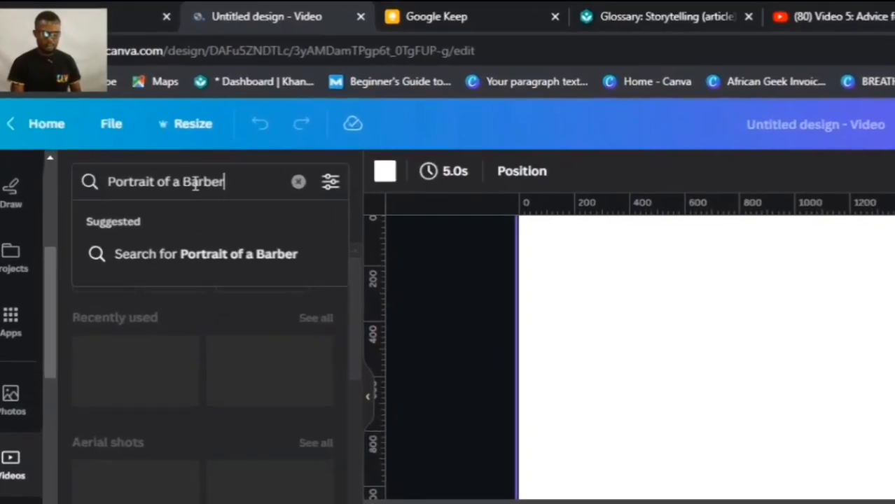
pyautogui.press('Return')
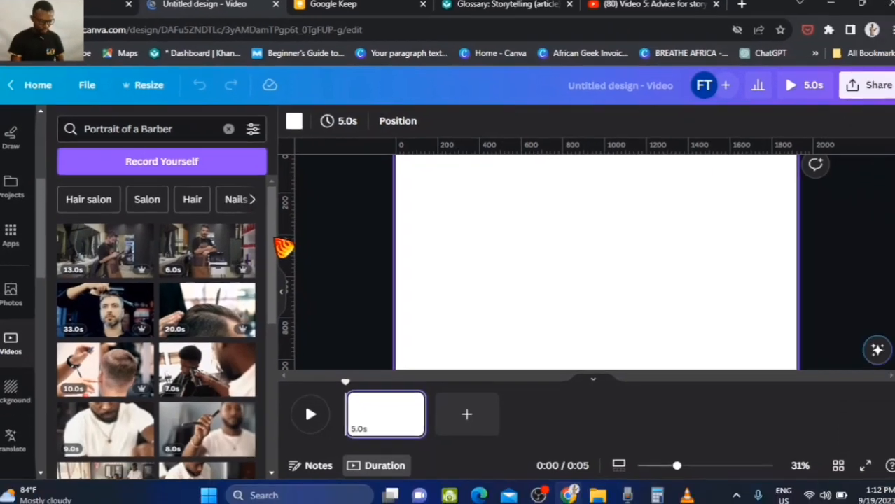
# Add the 7.0s video of the barber standing behind the chair and enlarge it to fill the page
pyautogui.moveTo(357, 327); pyautogui.dragTo(357, 342)
pyautogui.moveTo(287, 259); pyautogui.dragTo(286, 343)
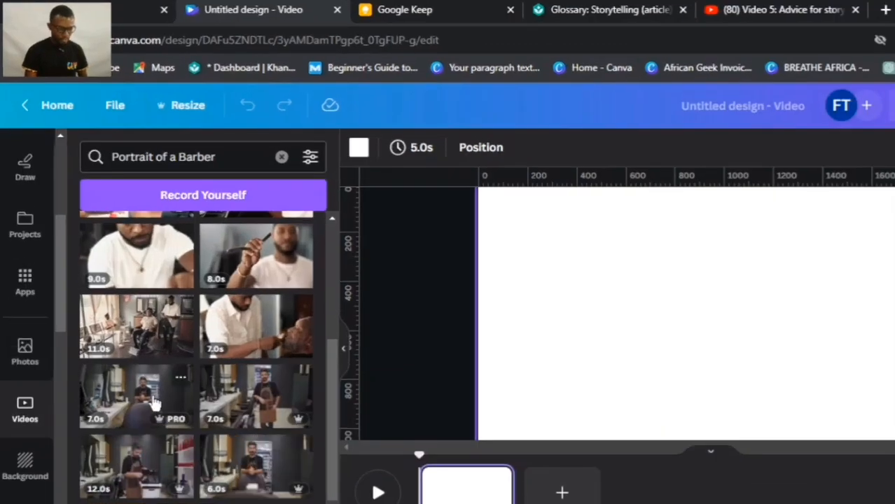
pyautogui.click(154, 403)
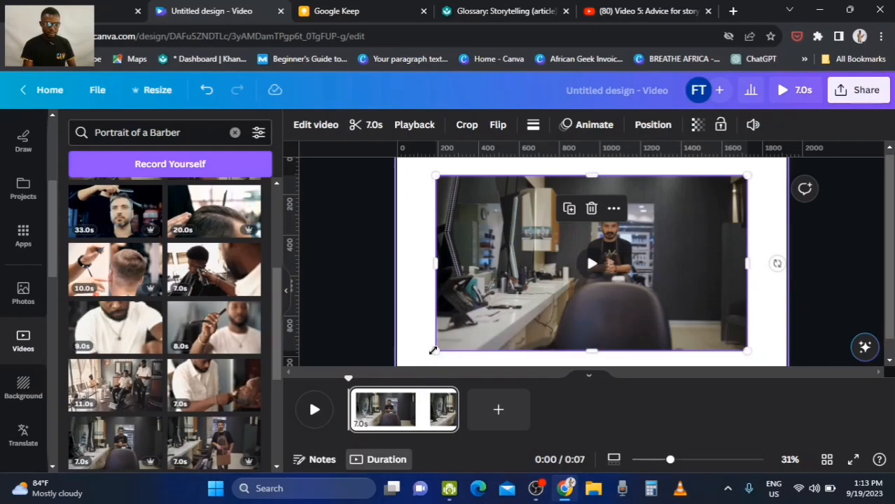
pyautogui.moveTo(431, 352); pyautogui.dragTo(410, 385)
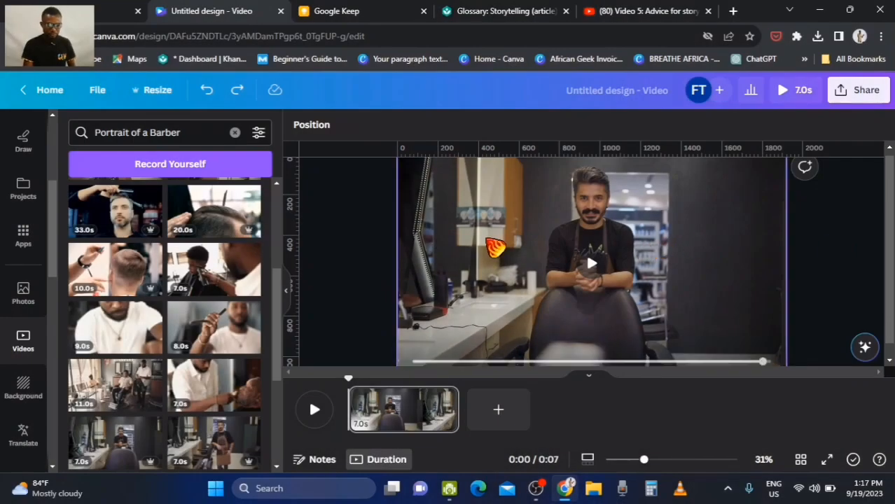
# Trim the barber clip from its start so that only the final 0.1 s remains
pyautogui.click(495, 247)
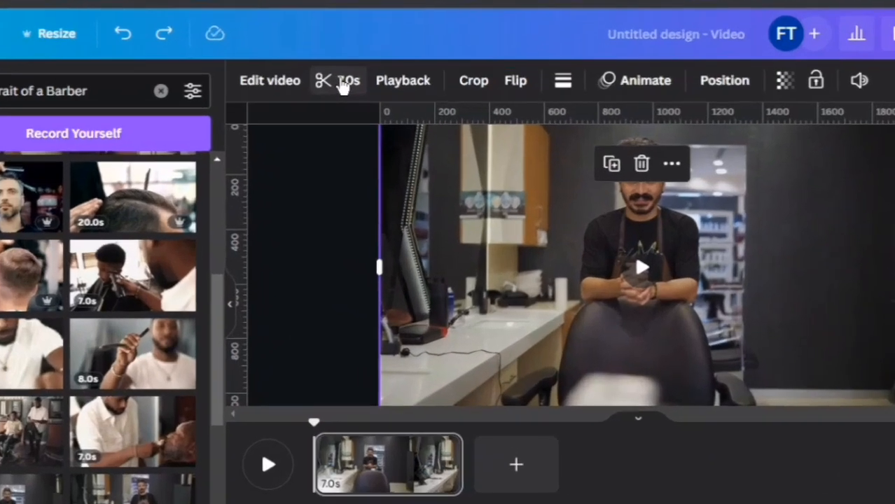
pyautogui.click(373, 126)
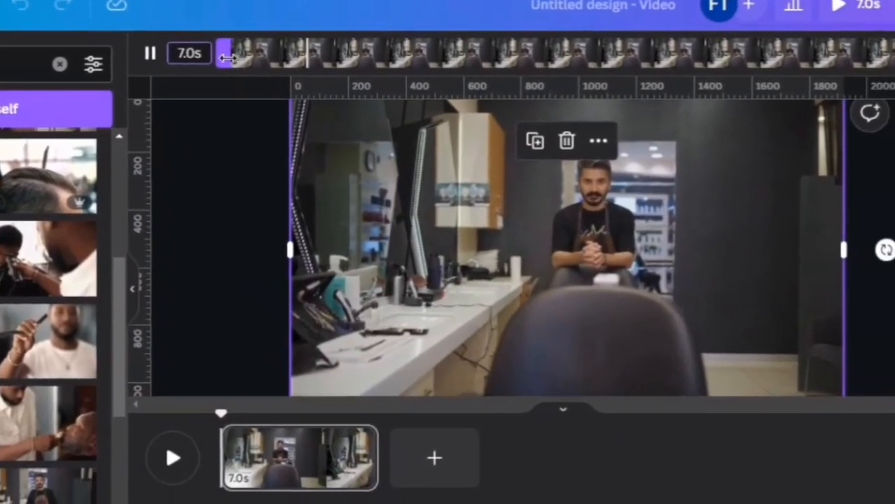
pyautogui.moveTo(227, 58); pyautogui.dragTo(869, 140)
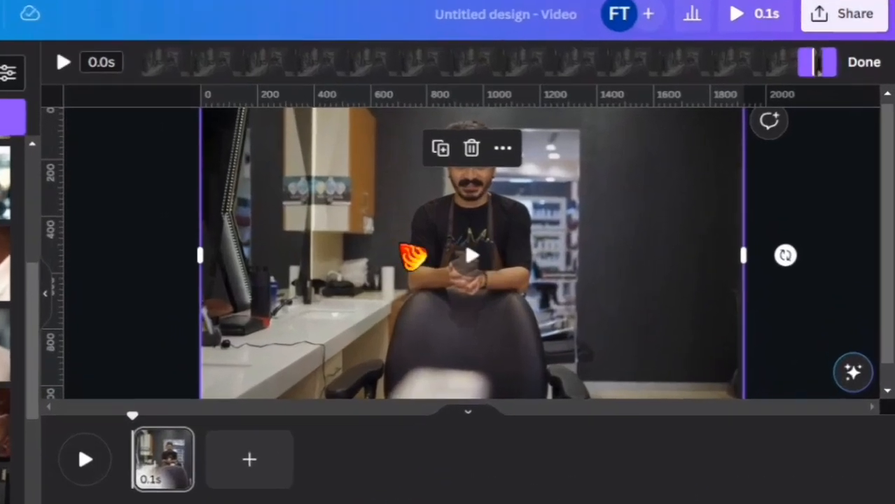
pyautogui.click(473, 252)
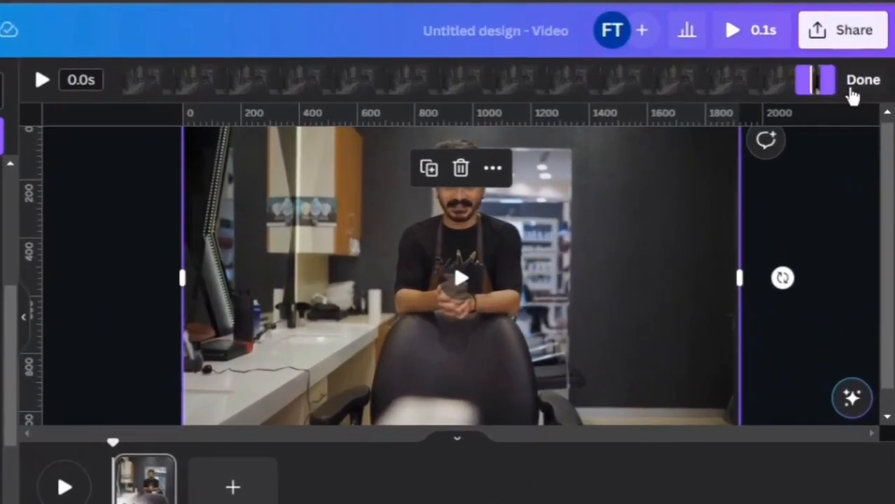
pyautogui.click(873, 122)
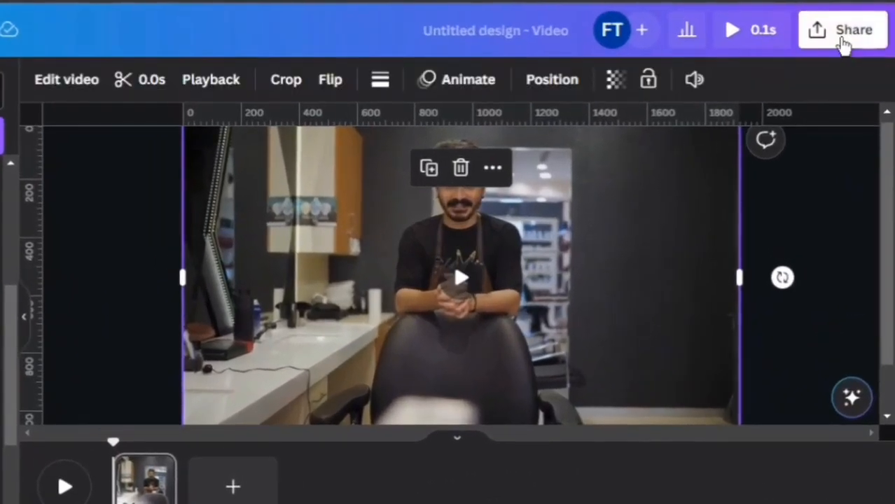
# Download the trimmed frame as a PNG image and dismiss the download notices
pyautogui.click(843, 44)
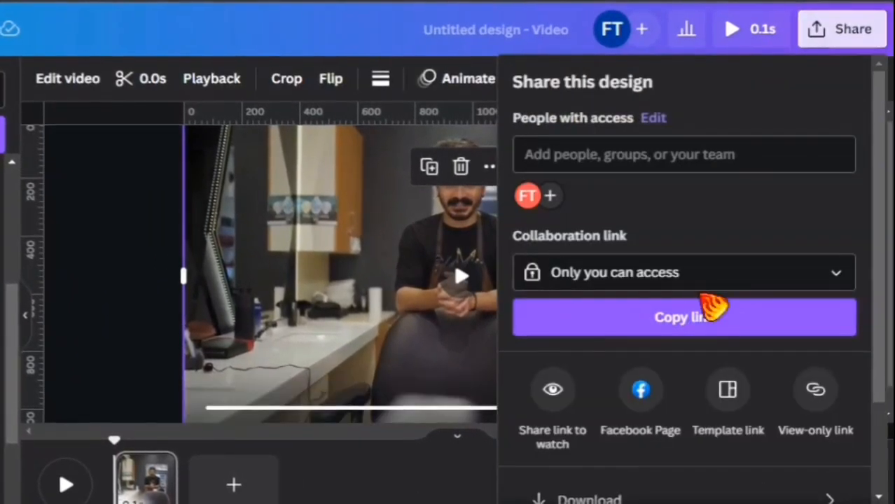
pyautogui.scroll(-1, 711, 301)
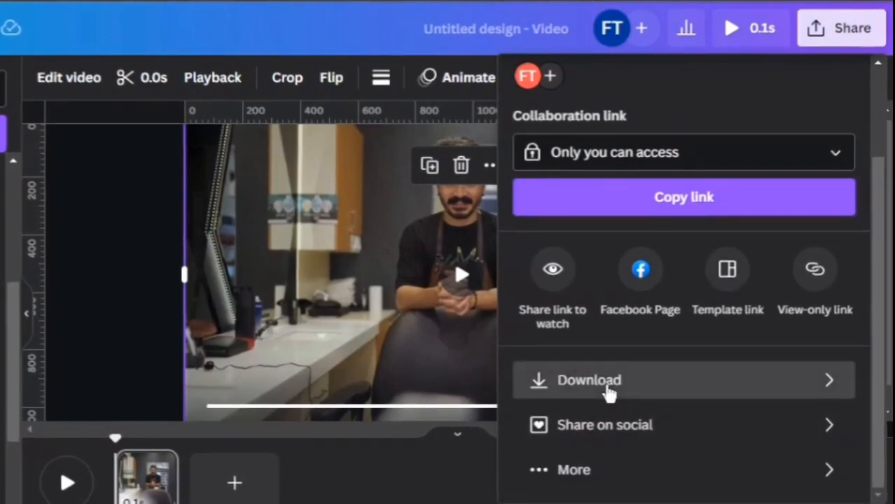
pyautogui.click(609, 392)
pyautogui.click(618, 169)
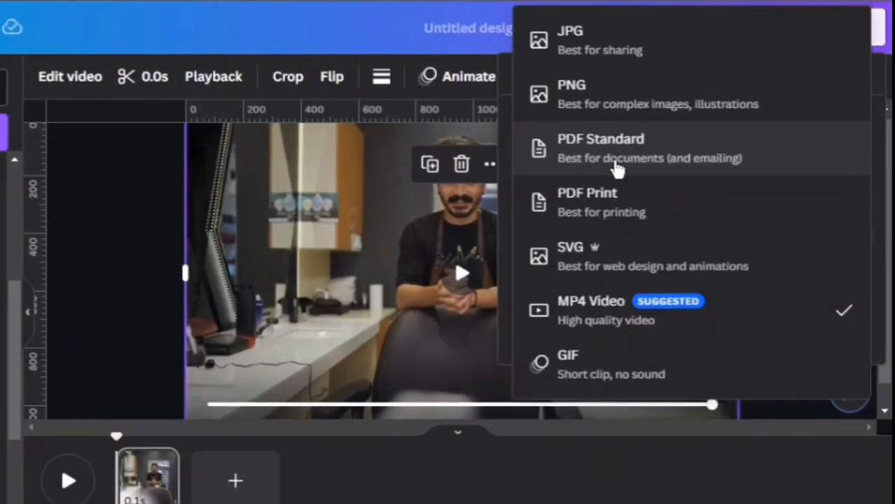
pyautogui.click(603, 110)
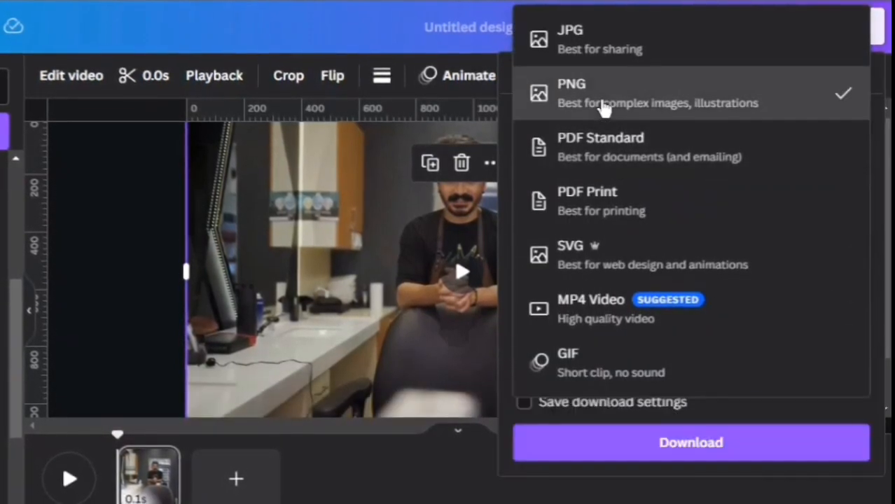
pyautogui.click(595, 441)
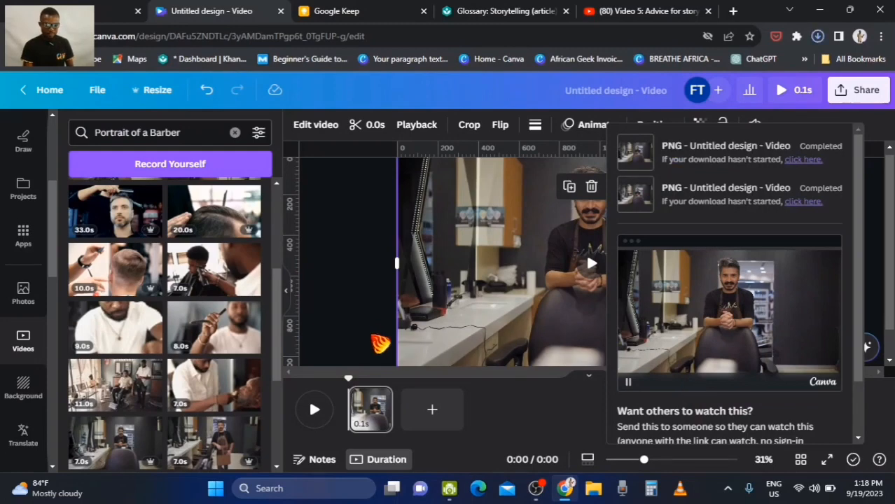
pyautogui.click(361, 332)
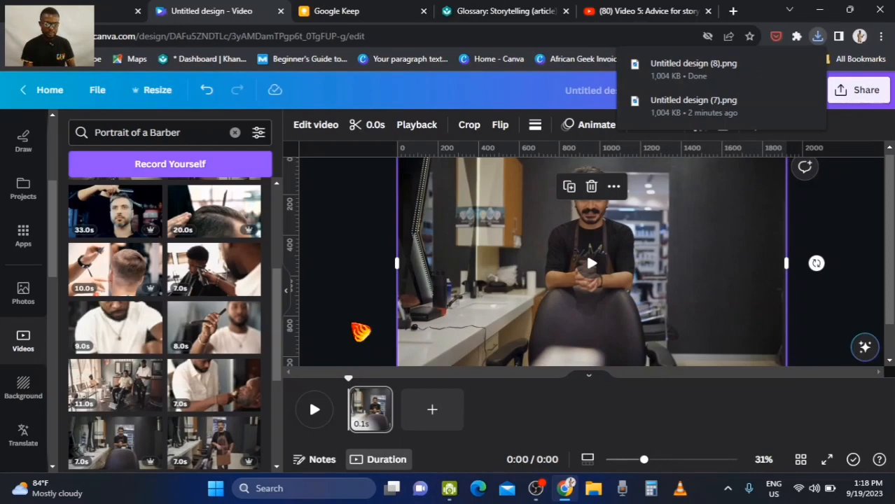
pyautogui.click(358, 345)
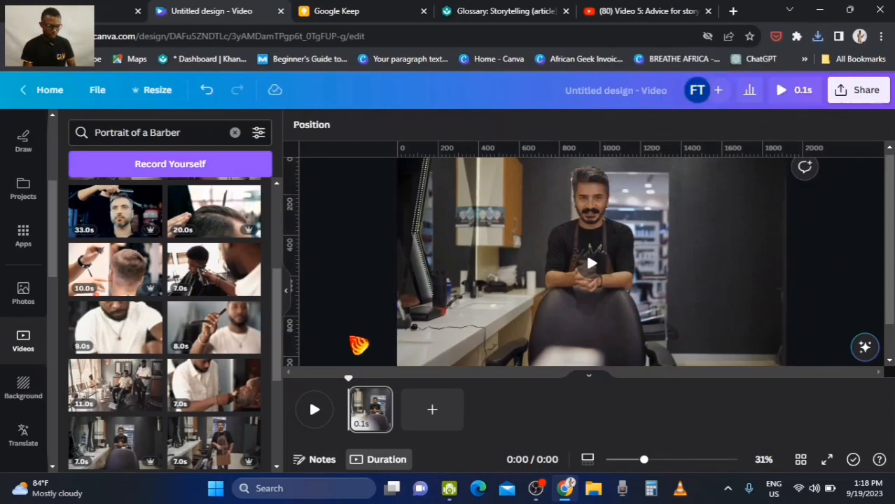
# Undo the clip's trim and upload Untitled design (8).png from the Downloads folder into the design's uploads
pyautogui.hotkey('ctrl', 'z')
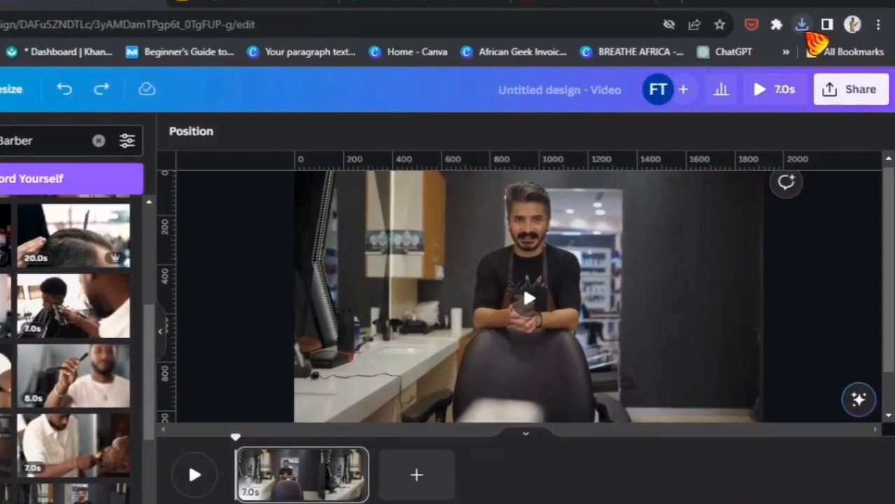
pyautogui.click(804, 26)
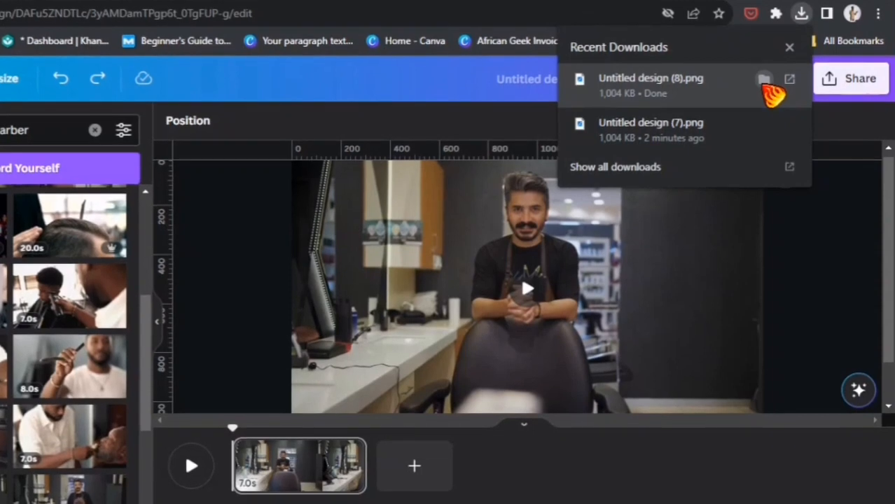
pyautogui.click(765, 83)
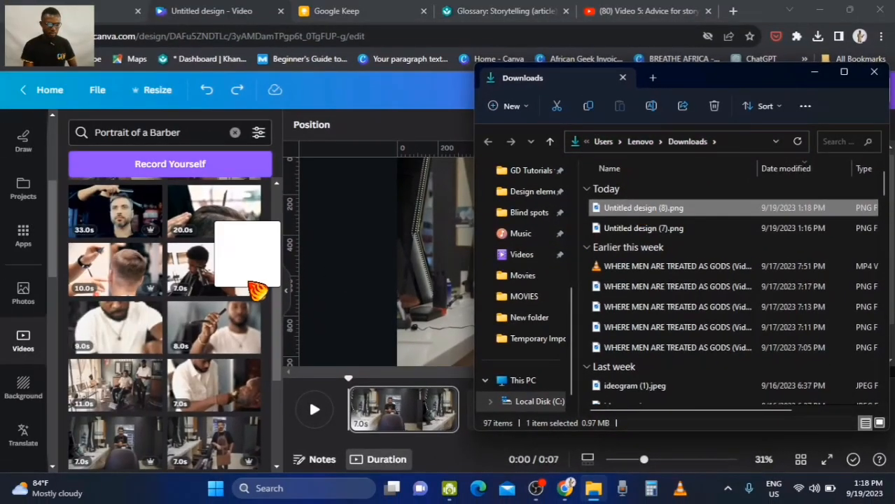
pyautogui.moveTo(258, 290); pyautogui.dragTo(201, 297)
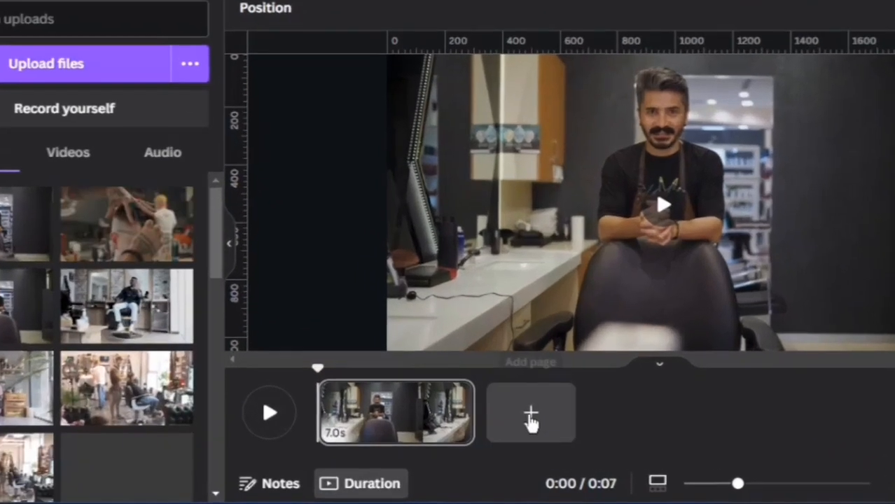
# Add a second page, place the uploaded barber still on it and enlarge the image to fill the page
pyautogui.click(498, 415)
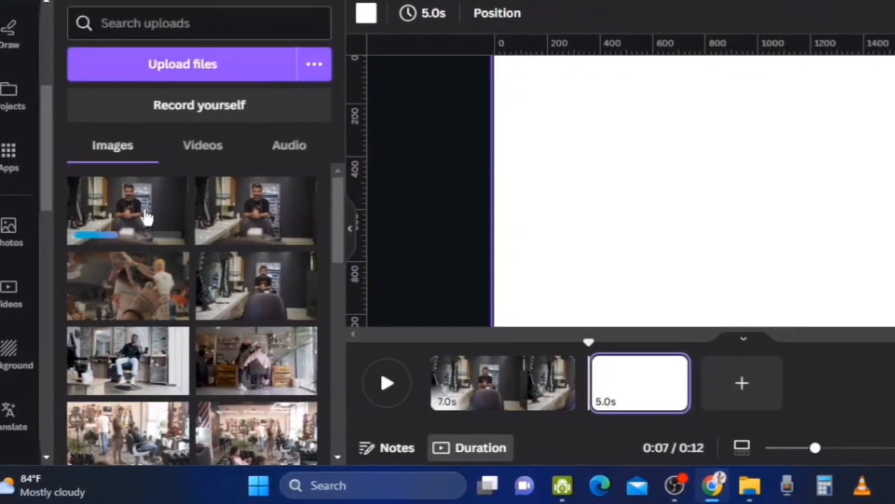
pyautogui.click(150, 286)
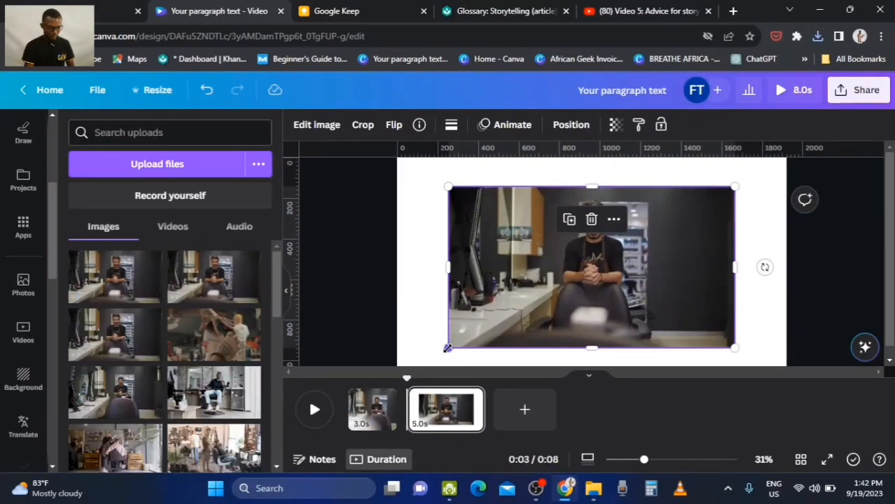
pyautogui.moveTo(448, 348); pyautogui.dragTo(396, 380)
# Offset the top copy of the barber still from the one behind it and remove its background with Background Remover
pyautogui.moveTo(543, 276); pyautogui.dragTo(561, 289)
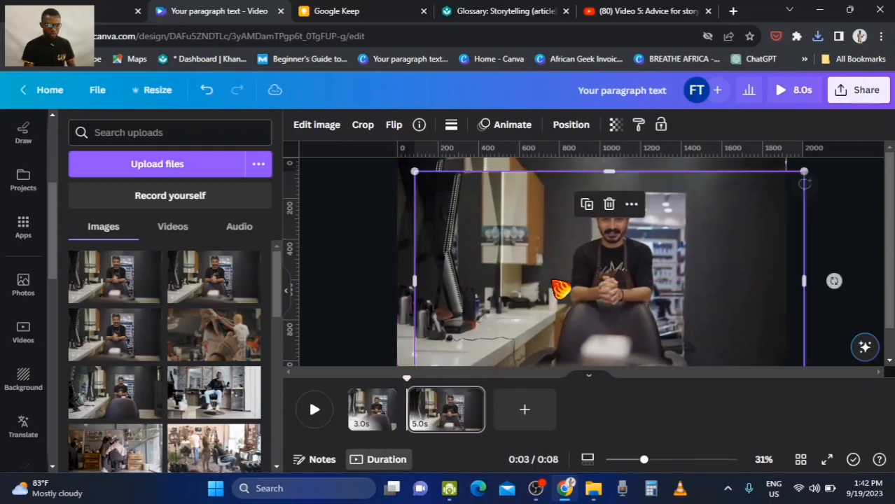
pyautogui.click(317, 125)
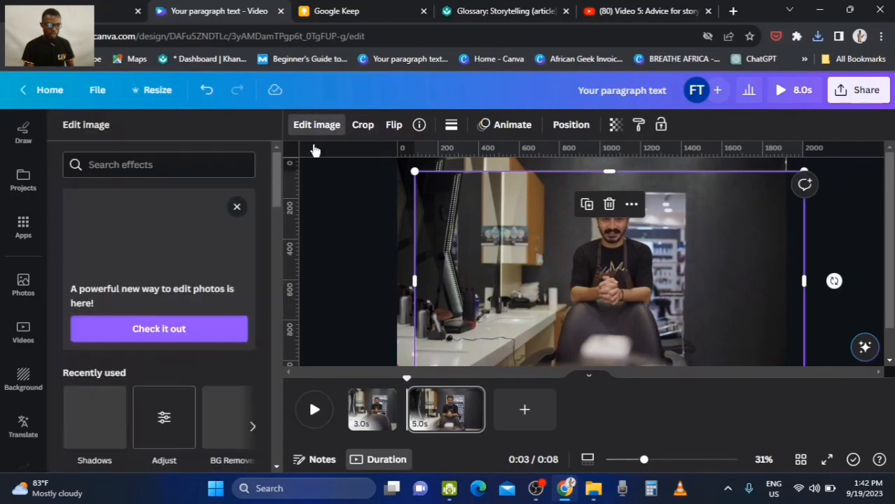
pyautogui.click(219, 425)
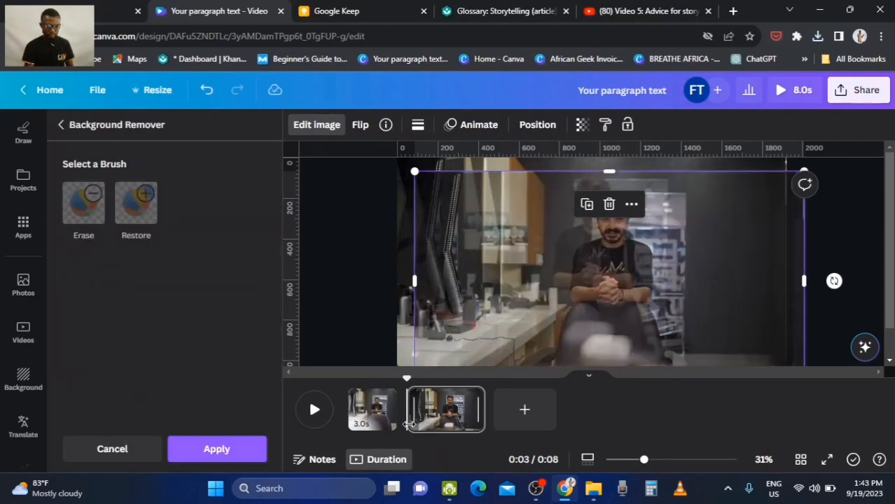
pyautogui.click(239, 452)
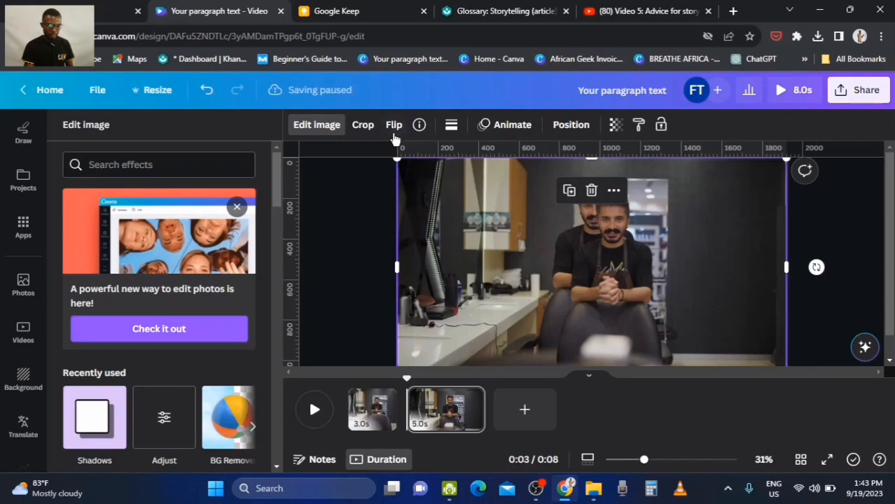
# Set the saturation of the full-page background image to -100 in its adjustments
pyautogui.click(317, 126)
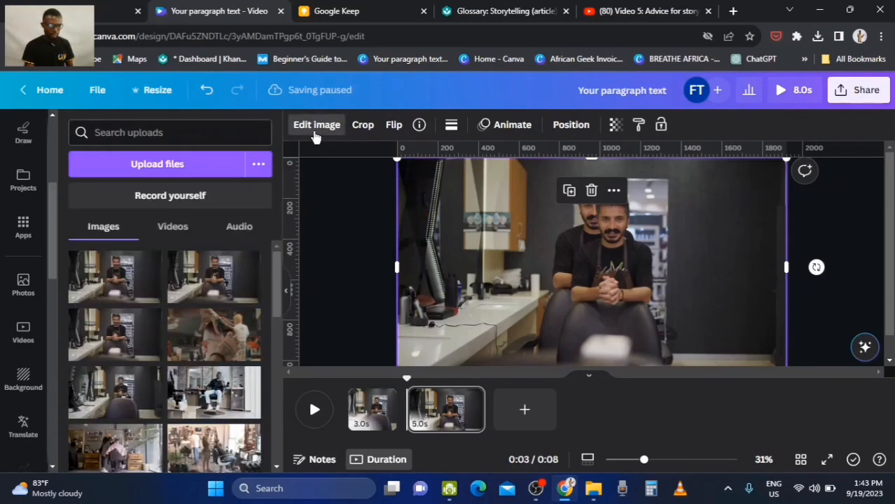
pyautogui.click(316, 126)
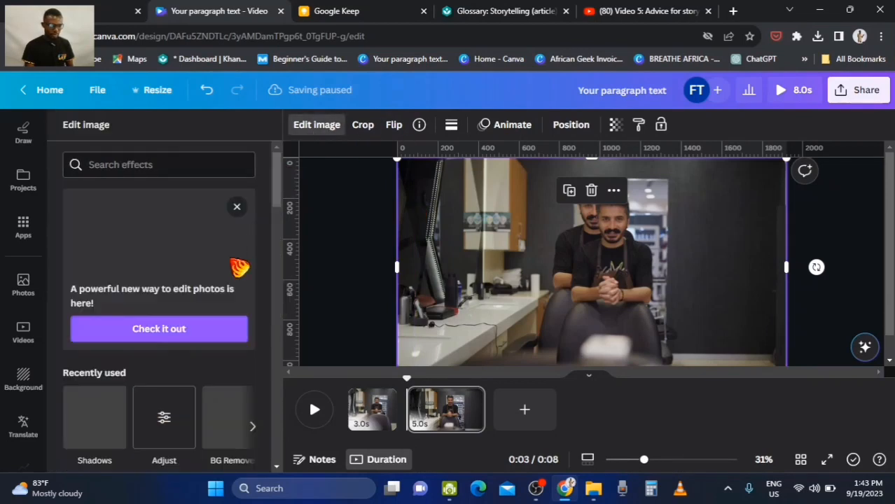
pyautogui.click(164, 424)
pyautogui.moveTo(159, 258); pyautogui.dragTo(52, 259)
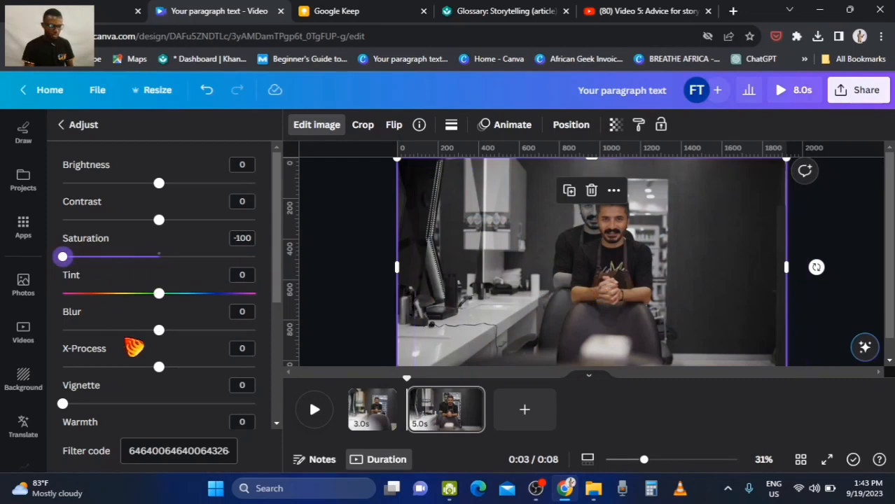
# Set the blur of the full-page background image to 11 in its adjustments
pyautogui.moveTo(166, 338); pyautogui.dragTo(171, 339)
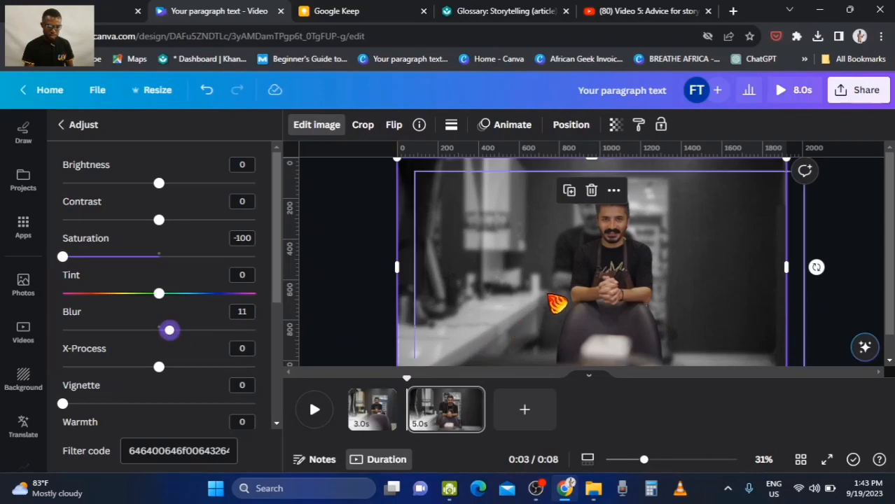
pyautogui.moveTo(596, 257); pyautogui.dragTo(585, 227)
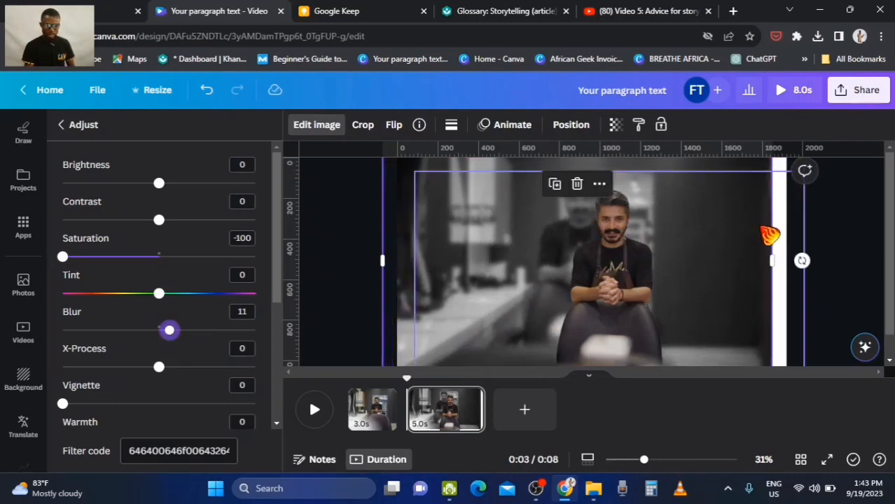
pyautogui.click(825, 240)
pyautogui.hotkey('ctrl', 'z')
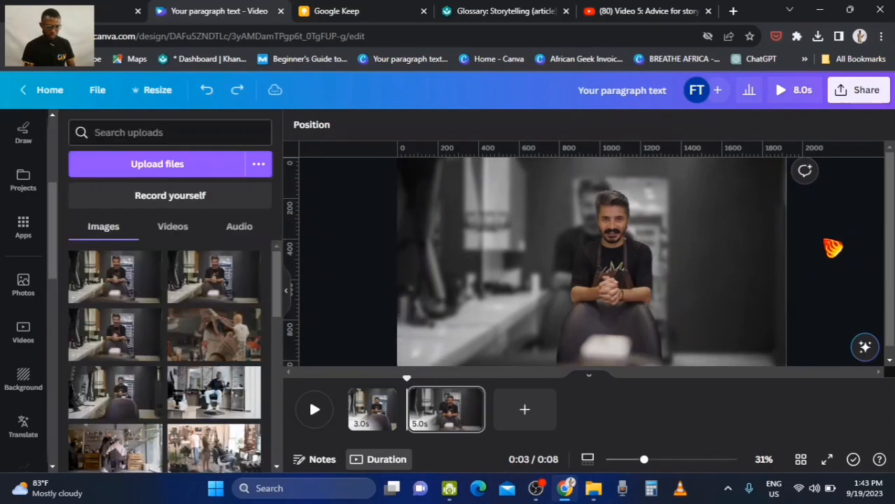
# Align the barber cutout with the barber in the background image and enlarge it slightly beyond the page edges
pyautogui.click(628, 266)
pyautogui.moveTo(608, 256); pyautogui.dragTo(608, 256)
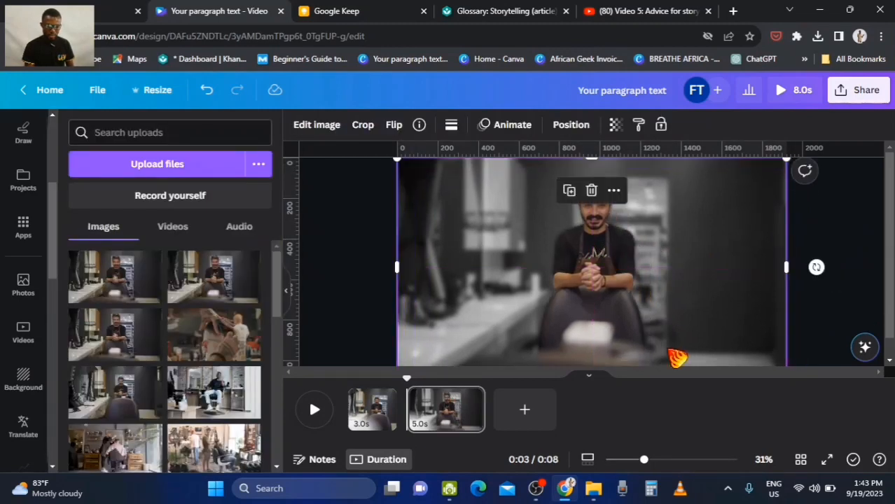
pyautogui.scroll(-1, 655, 315)
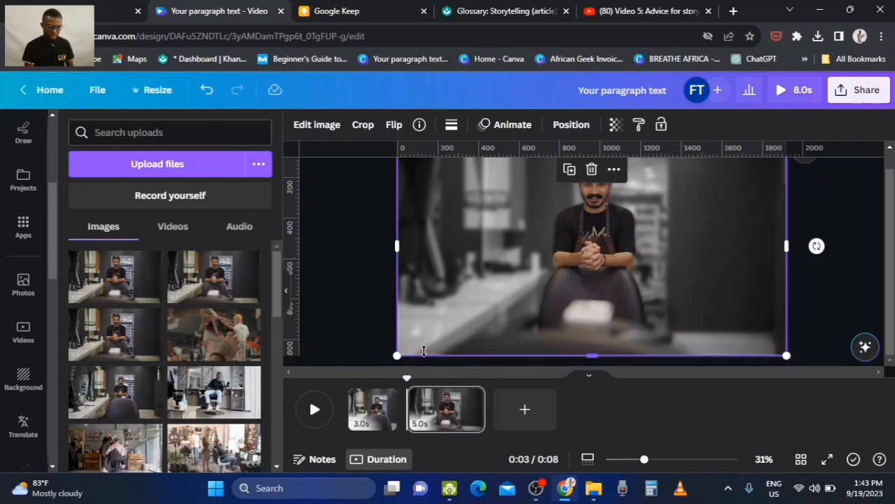
pyautogui.moveTo(404, 372); pyautogui.dragTo(366, 368)
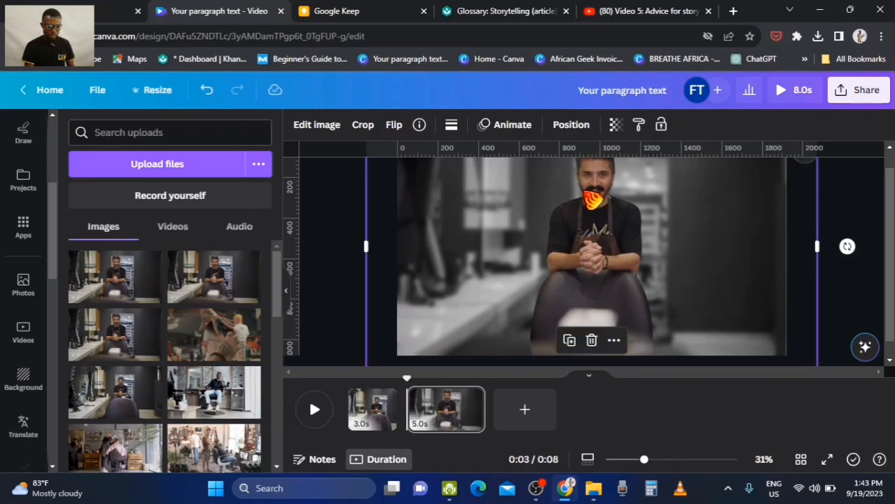
pyautogui.scroll(1, 593, 175)
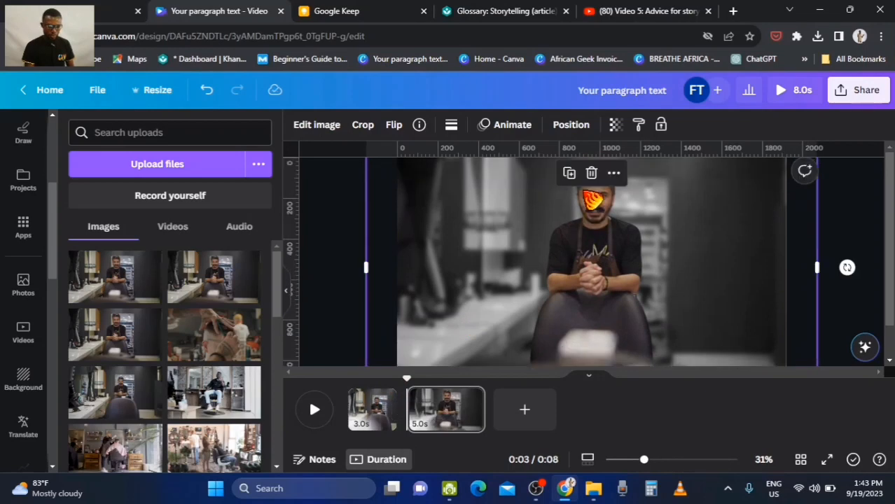
# Give the barber cutout a white Glow shadow with size 25, transparency 100 and blur 0
pyautogui.click(326, 130)
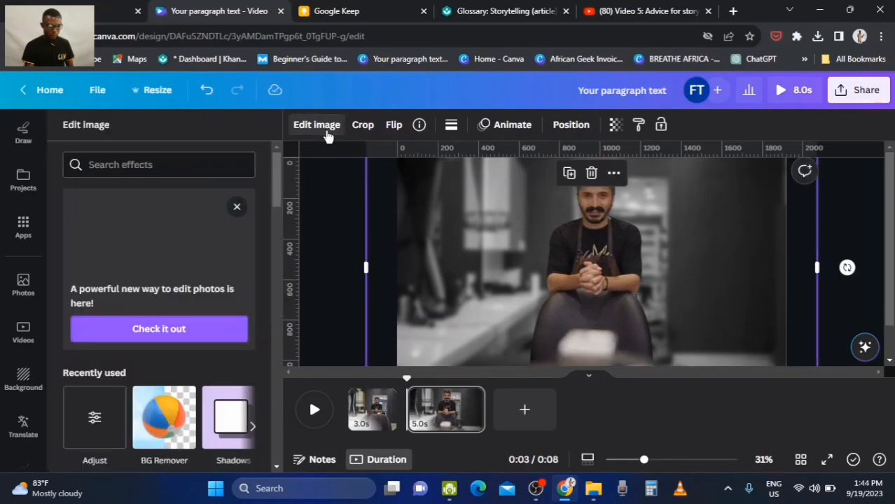
pyautogui.click(231, 429)
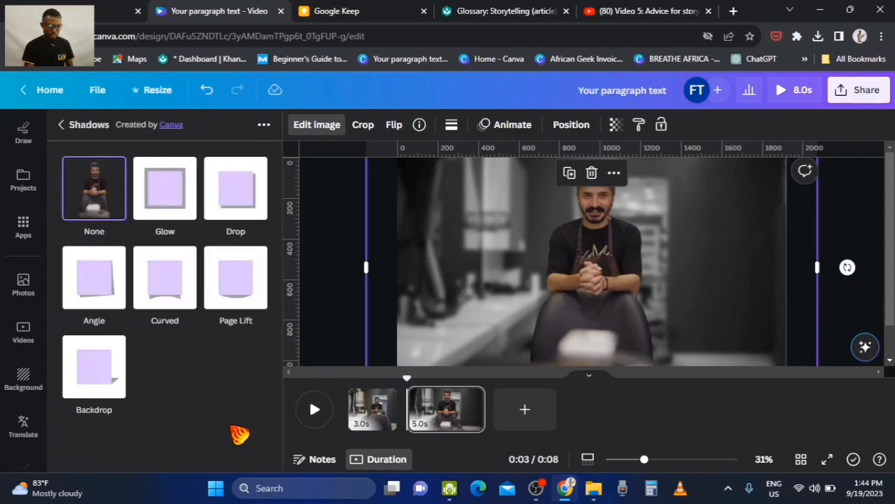
pyautogui.click(168, 204)
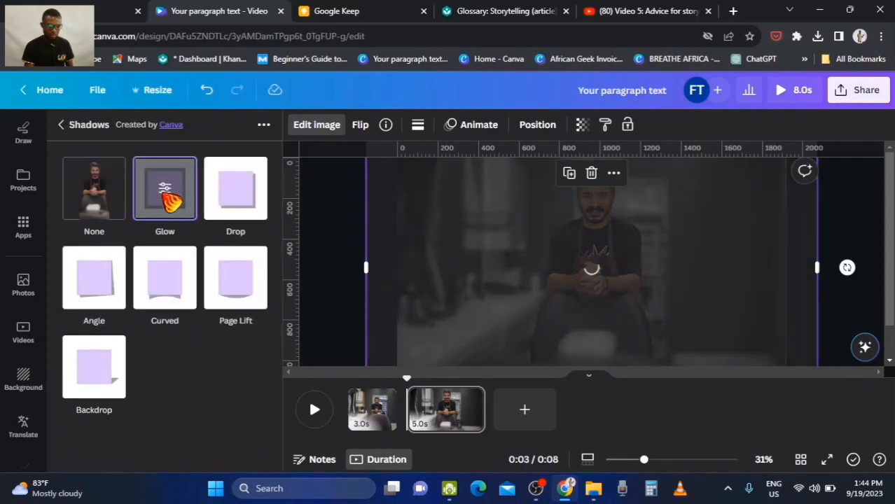
pyautogui.click(169, 196)
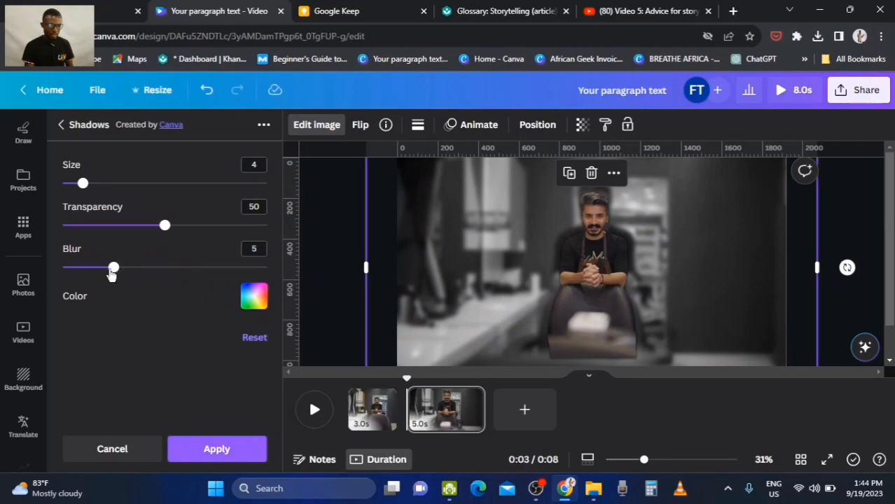
pyautogui.moveTo(113, 271); pyautogui.dragTo(50, 273)
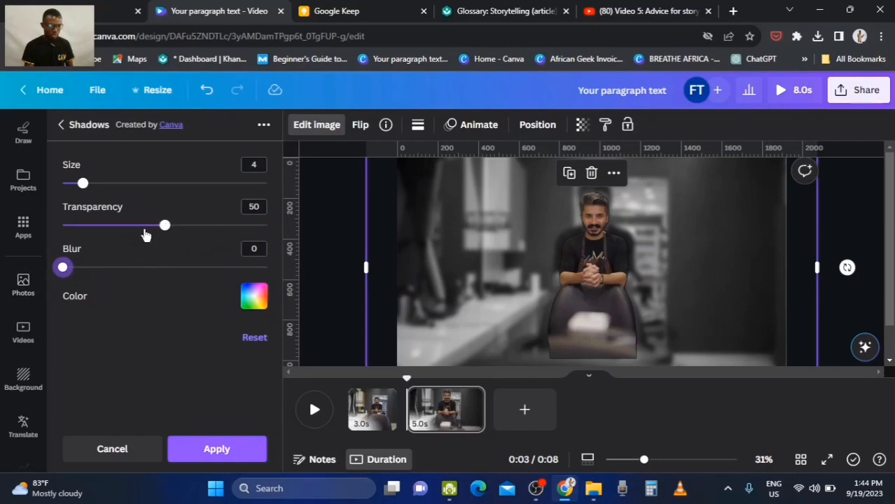
pyautogui.moveTo(165, 231); pyautogui.dragTo(319, 230)
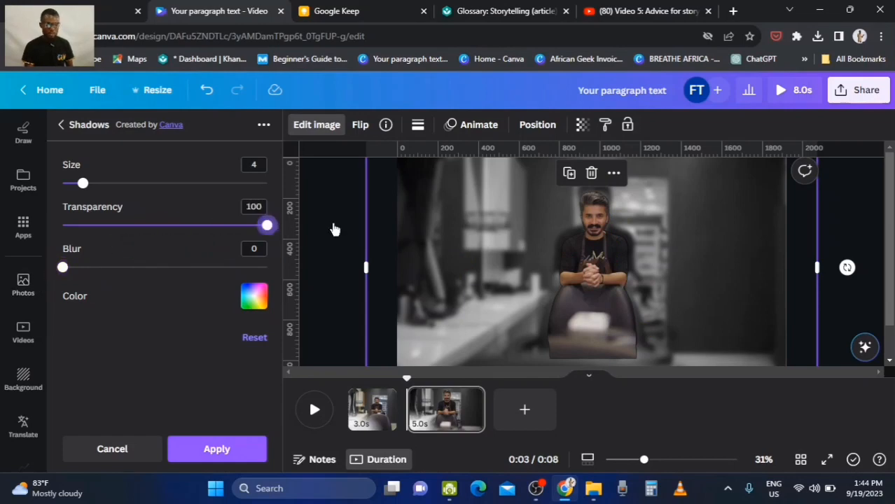
pyautogui.click(254, 297)
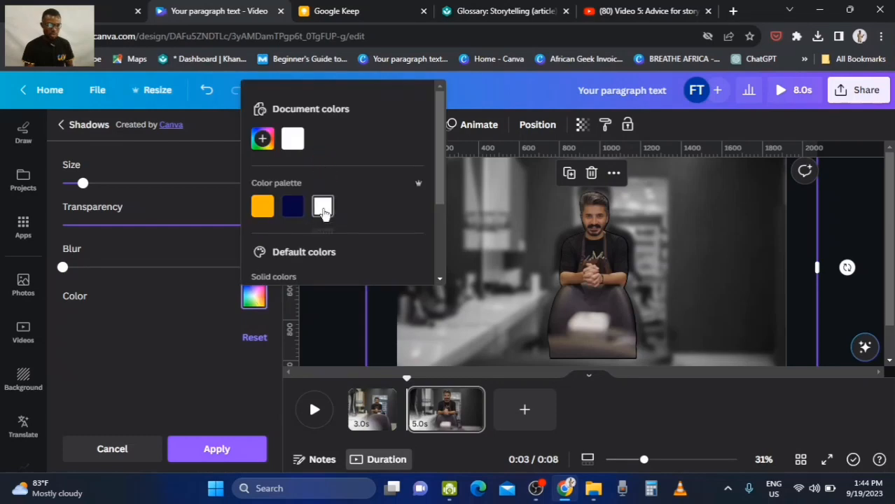
pyautogui.click(323, 207)
pyautogui.moveTo(83, 188); pyautogui.dragTo(200, 206)
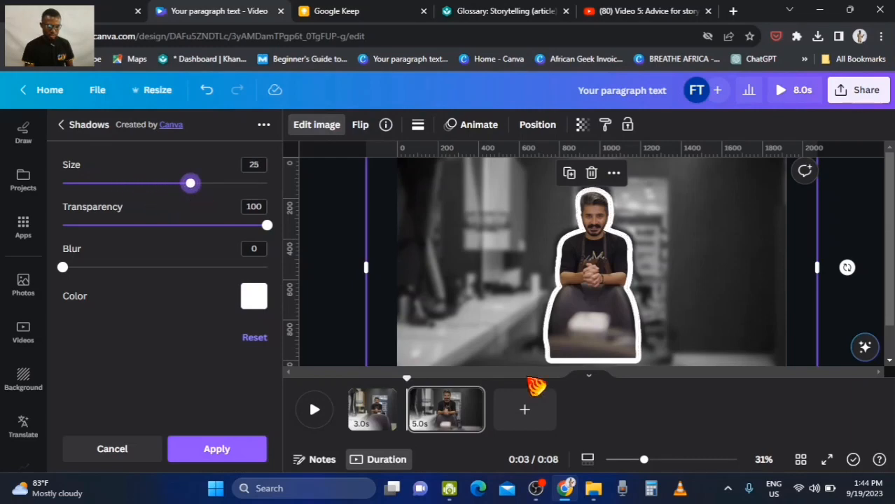
# Enlarge the outlined cutout so it runs past the page's lower edge, and apply the shadow settings
pyautogui.scroll(-1, 523, 311)
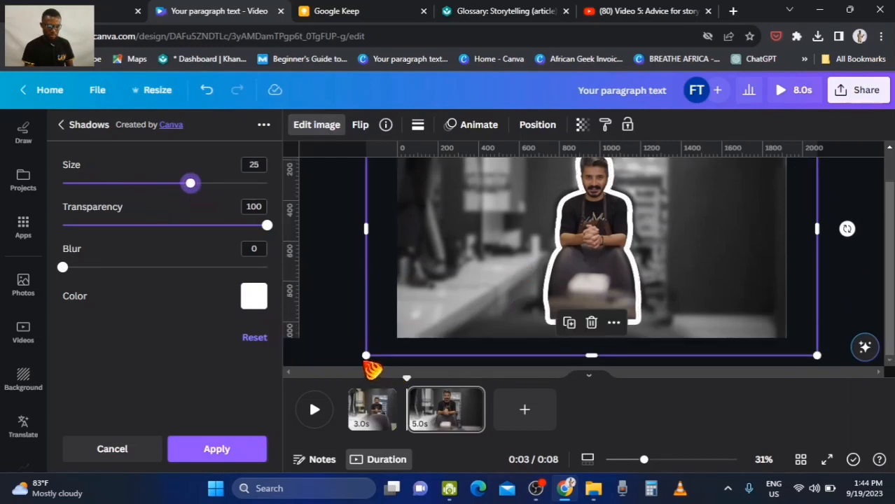
pyautogui.moveTo(363, 356); pyautogui.dragTo(329, 441)
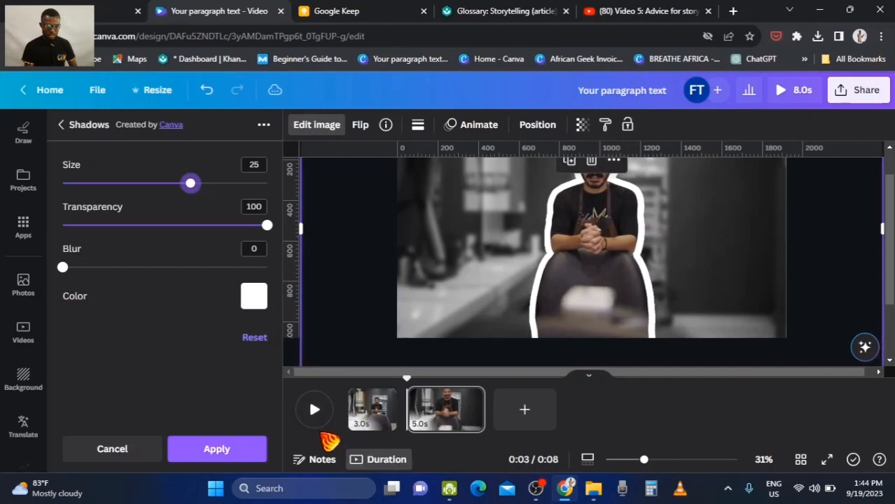
pyautogui.click(218, 450)
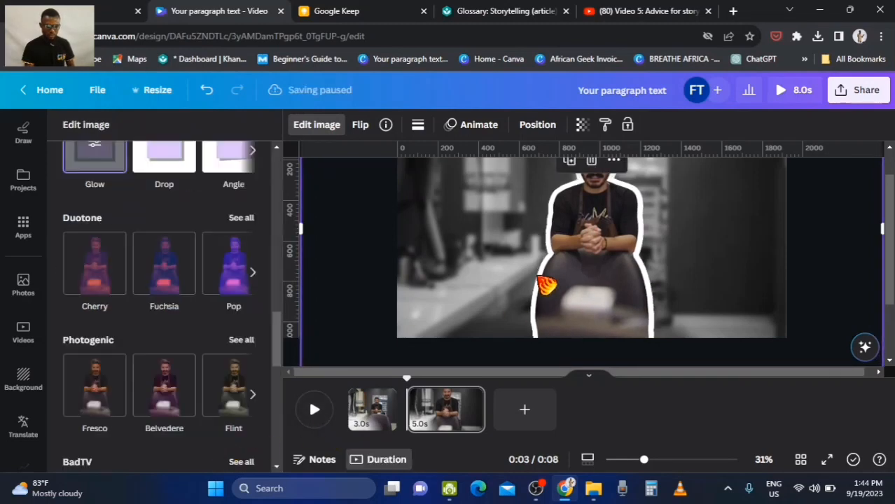
pyautogui.click(840, 258)
pyautogui.scroll(1, 840, 257)
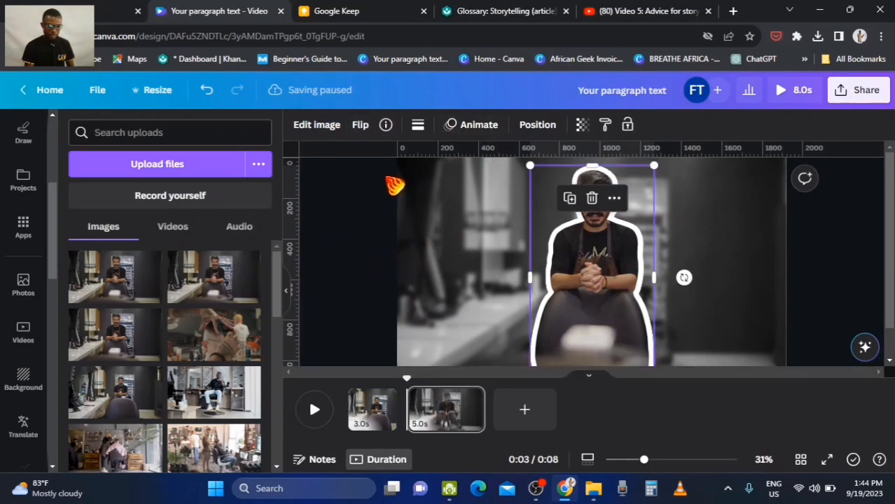
# Animate the barber cutout with the Breathe photo animation, scaling Out
pyautogui.click(470, 125)
pyautogui.scroll(-1, 174, 333)
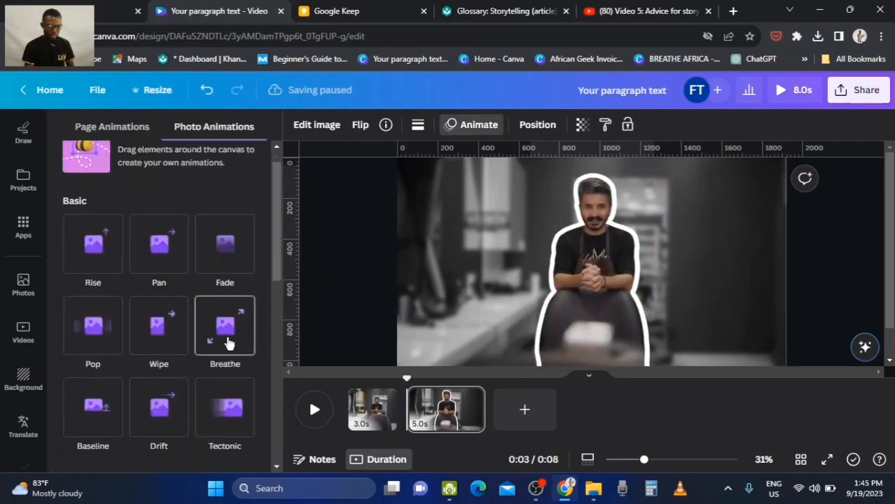
pyautogui.click(231, 344)
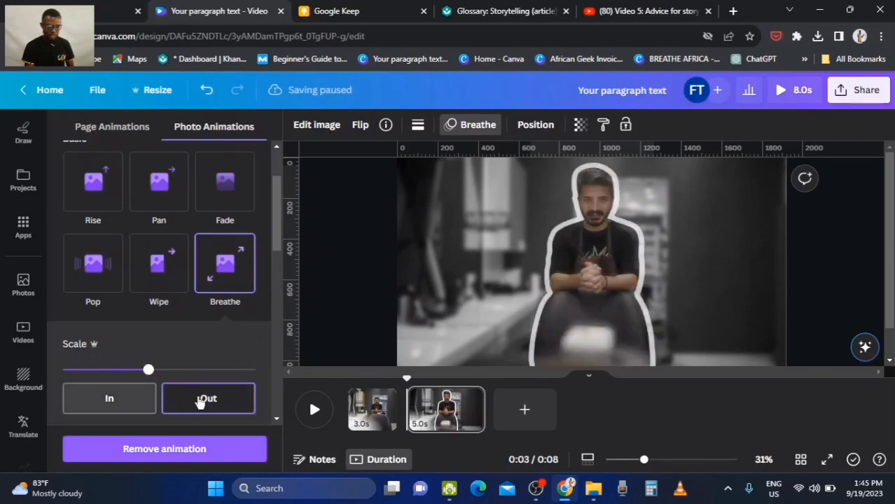
pyautogui.scroll(-1, 504, 308)
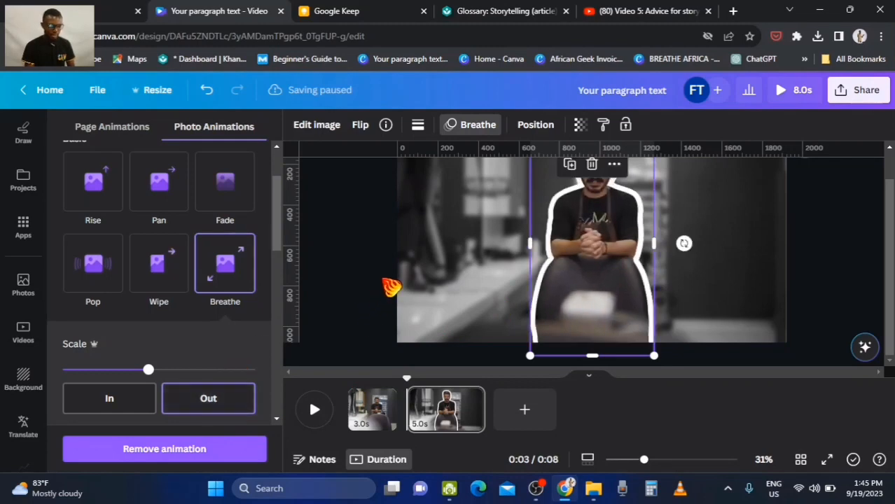
# Copy "Scribble smear illustration" from the Google Keep note and search Canva's elements for it
pyautogui.scroll(3, 19, 166)
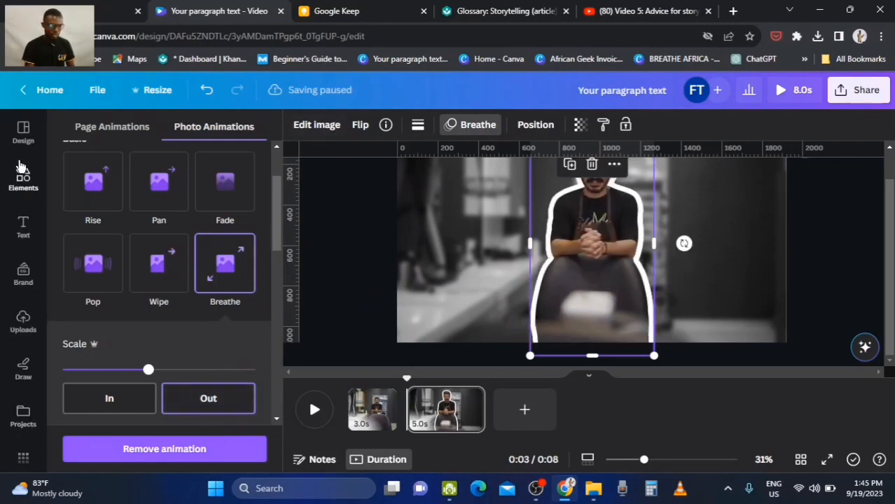
pyautogui.click(23, 187)
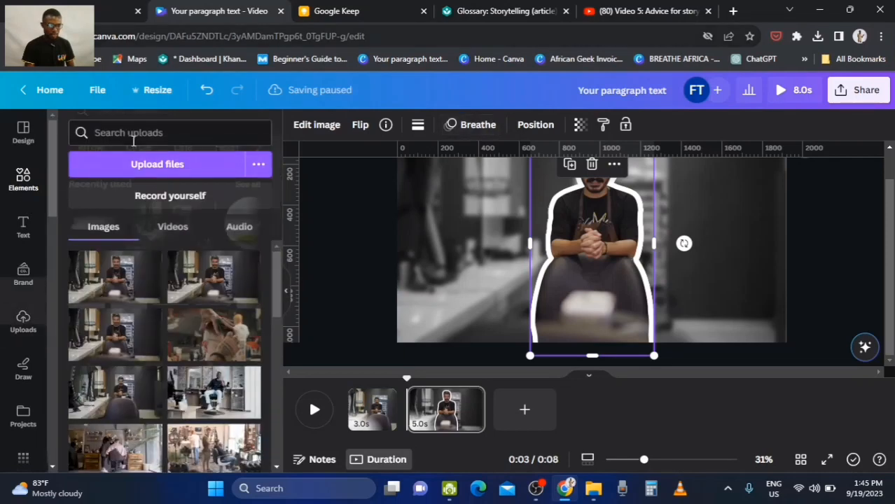
pyautogui.click(370, 12)
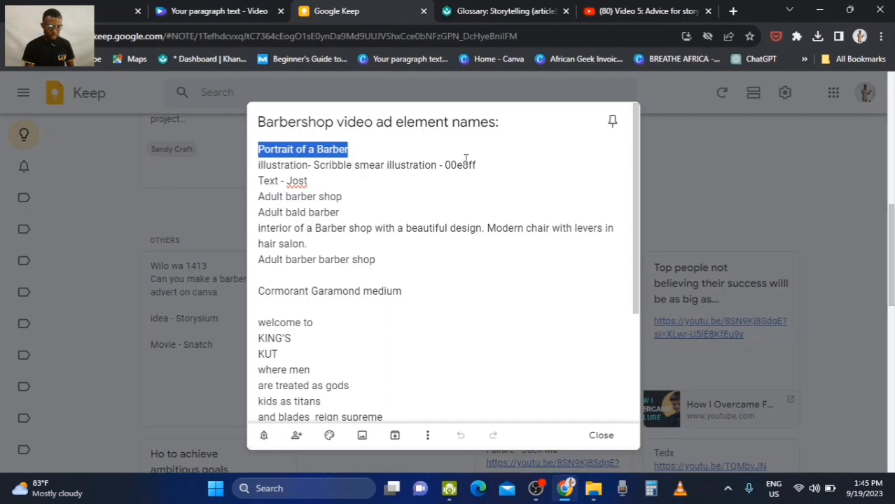
pyautogui.moveTo(438, 166); pyautogui.dragTo(354, 172)
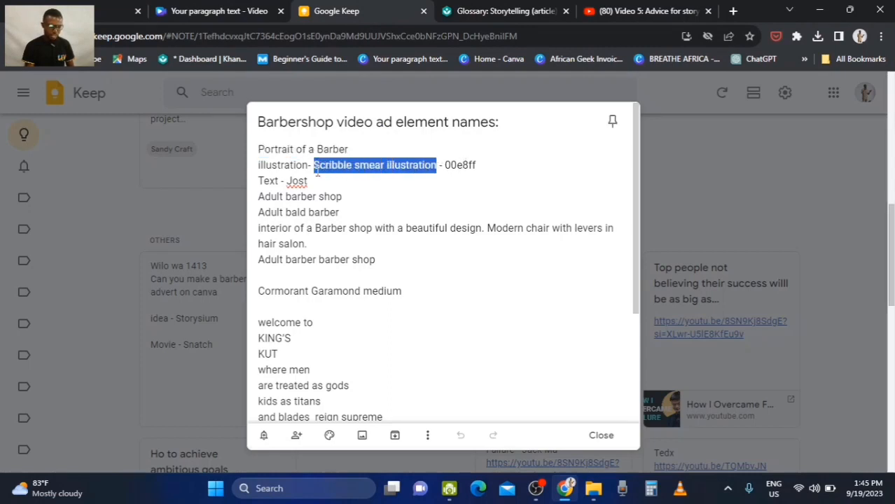
pyautogui.click(210, 11)
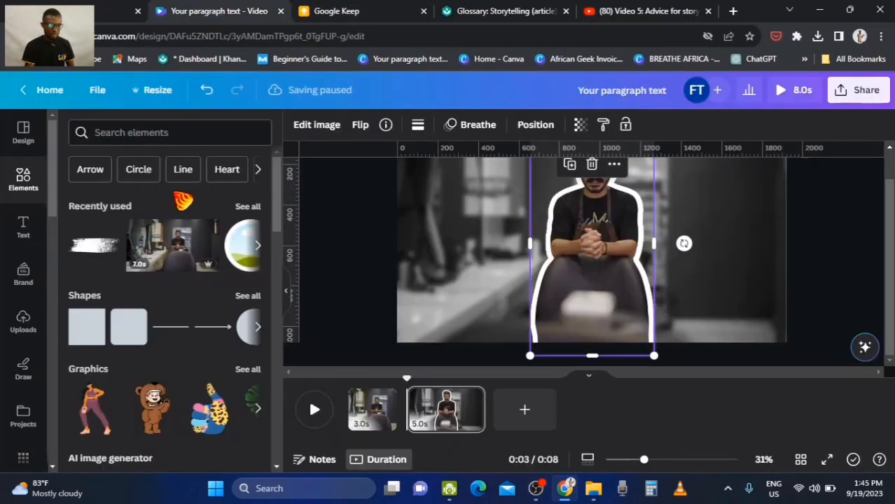
pyautogui.click(154, 133)
pyautogui.write('Scribble smear illustration')
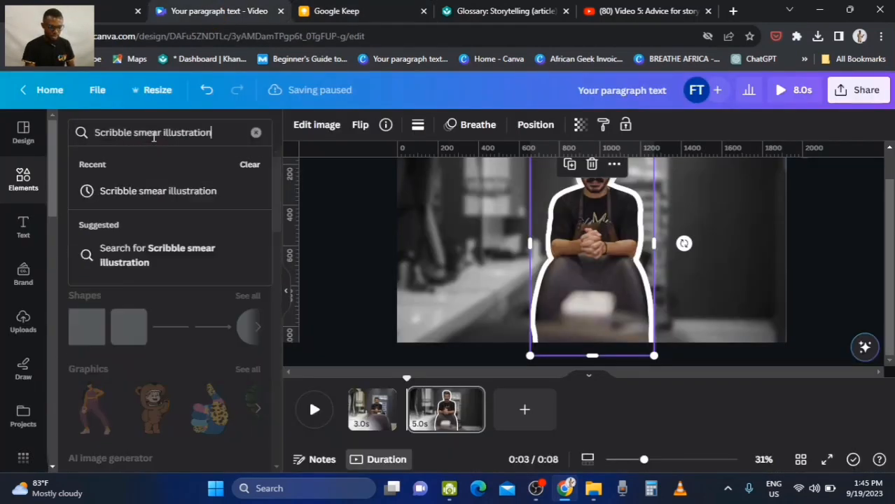
pyautogui.press('Return')
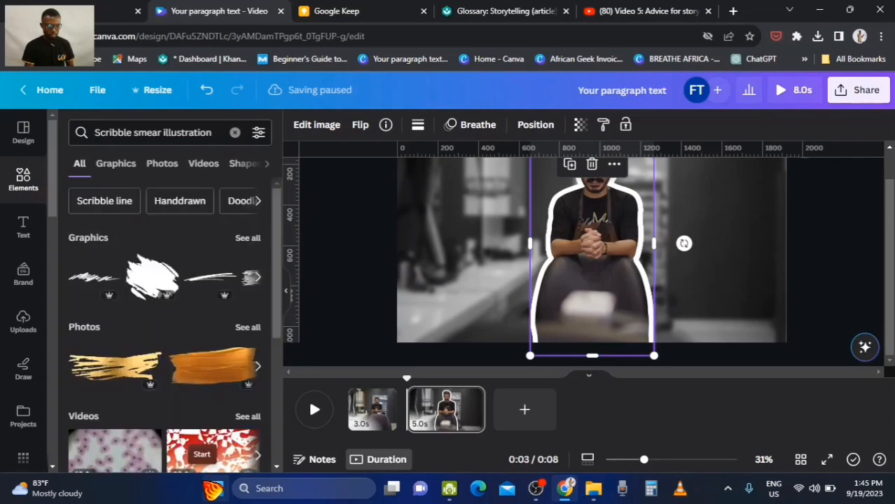
# Add the solid brush-stroke graphic to the page, enlarge it and place it across the barber's chest, extending past the page's left edge
pyautogui.hscroll(1, 166, 275)
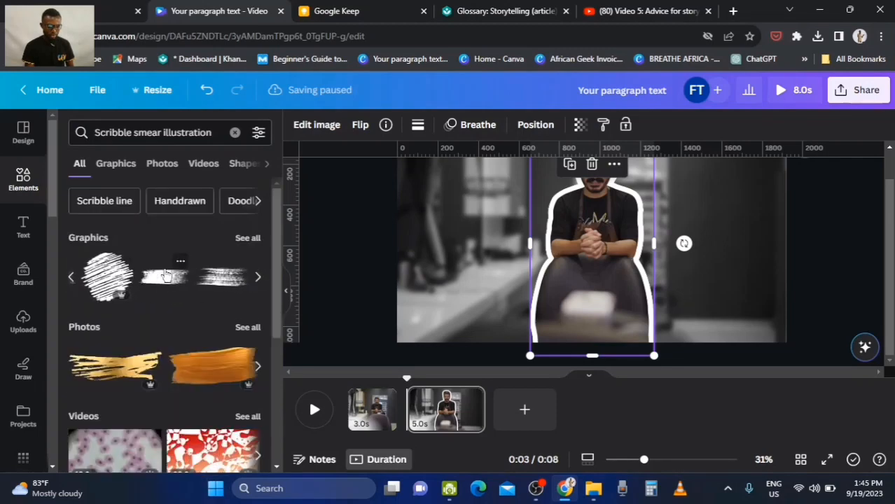
pyautogui.click(167, 275)
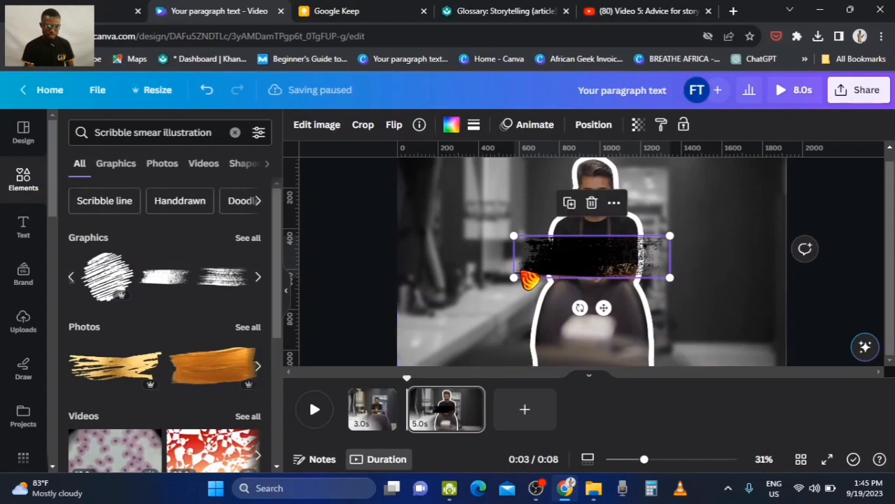
pyautogui.moveTo(509, 278); pyautogui.dragTo(420, 324)
pyautogui.moveTo(518, 258); pyautogui.dragTo(445, 264)
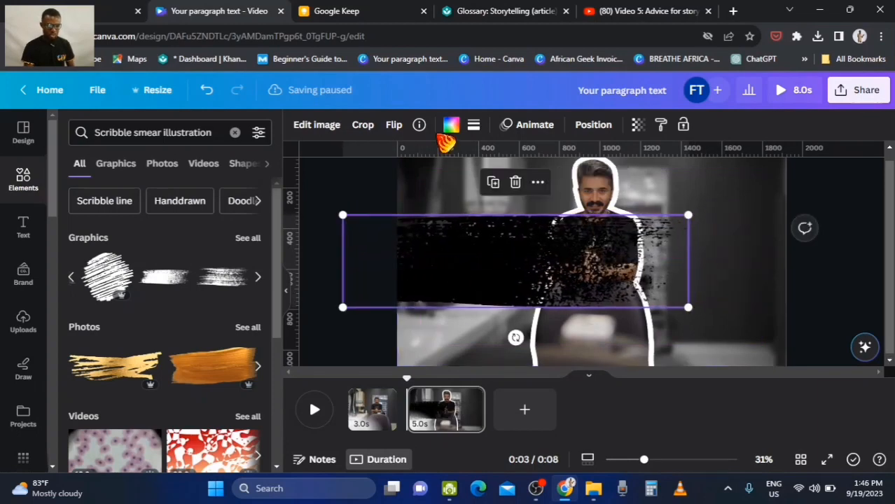
# Copy the colour code 00e8ff from the Google Keep note and apply it to the brush-stroke graphic in Canva
pyautogui.click(363, 12)
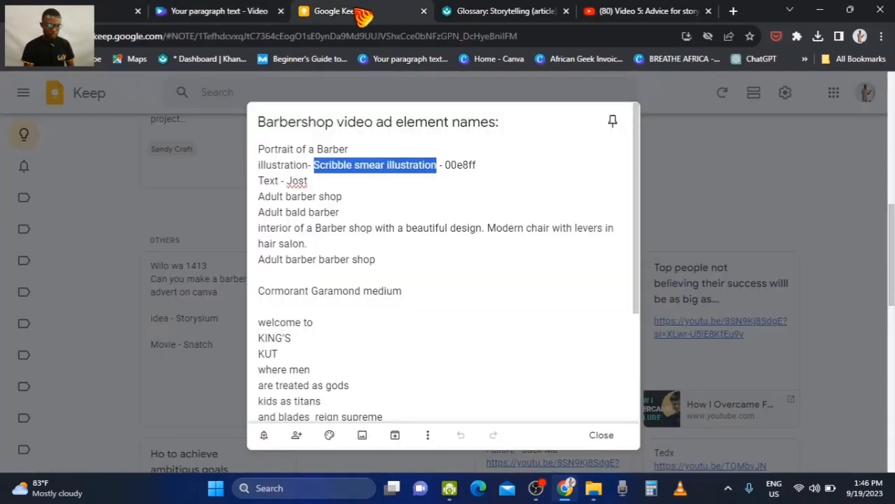
pyautogui.moveTo(482, 166); pyautogui.dragTo(469, 166)
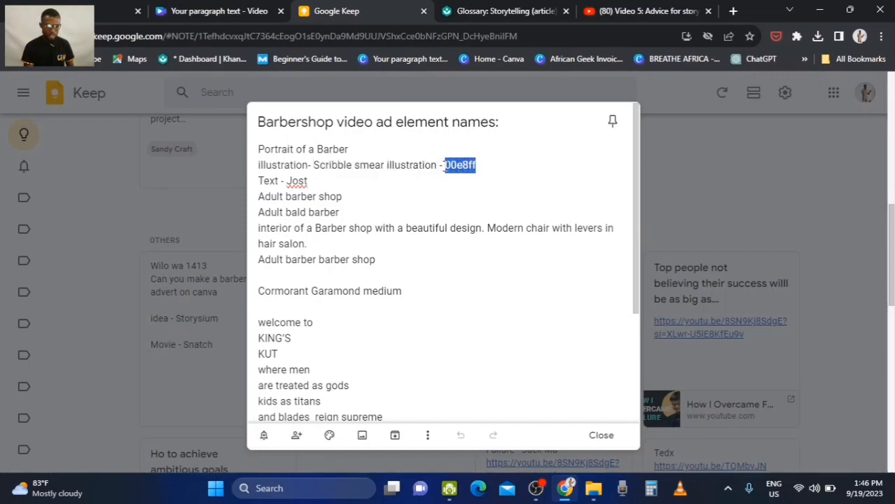
pyautogui.click(228, 12)
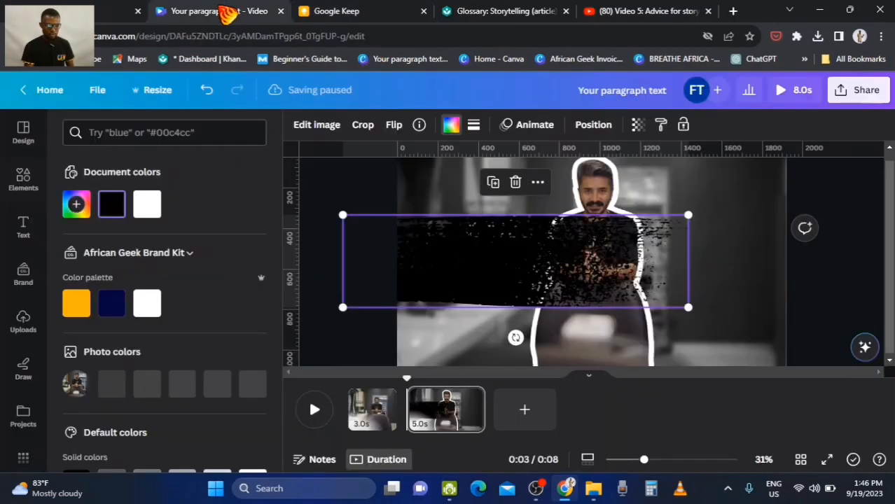
pyautogui.click(76, 204)
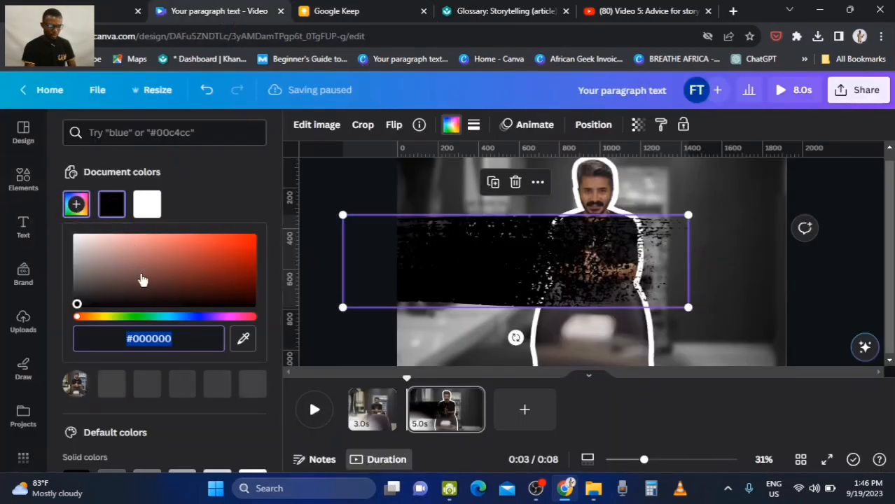
pyautogui.write('#00E8FF')
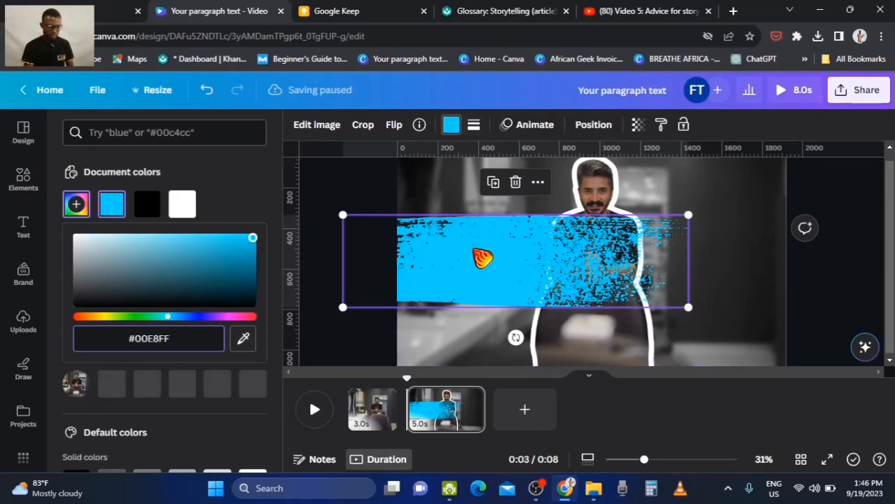
# Duplicate the brush stroke toward the page's right edge, flip the copy horizontally and group both strokes
pyautogui.moveTo(480, 266); pyautogui.dragTo(677, 260)
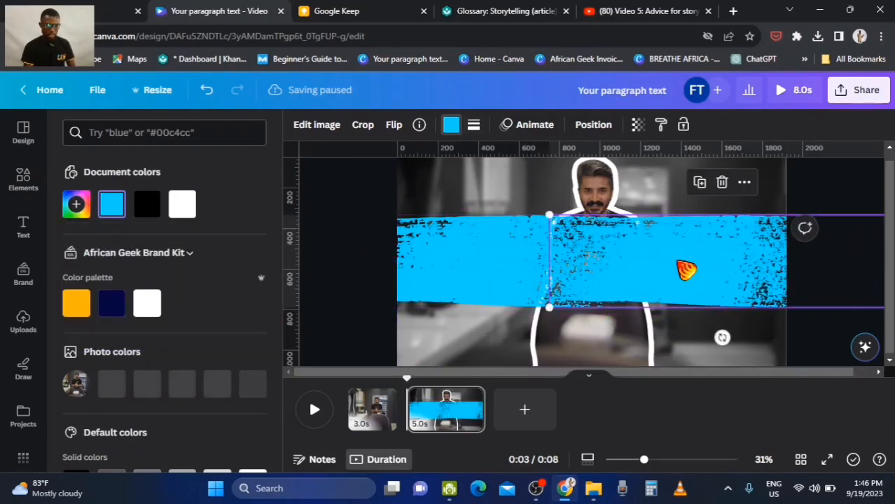
pyautogui.click(403, 130)
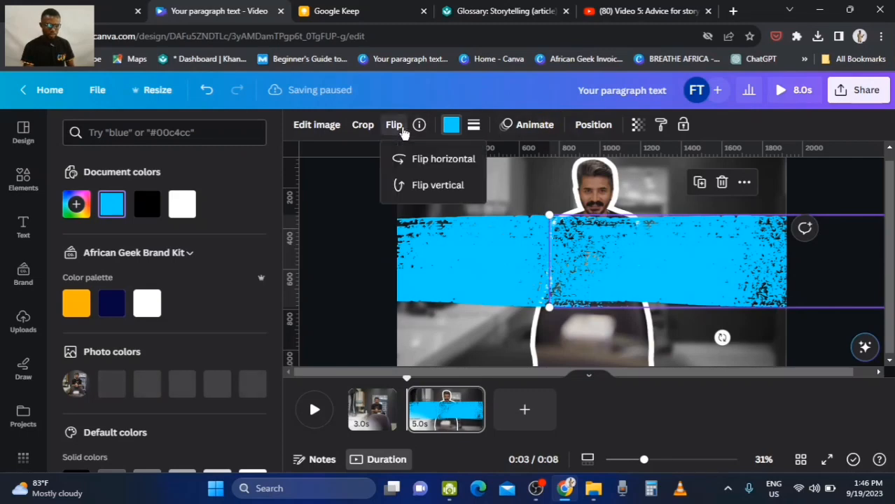
pyautogui.click(426, 161)
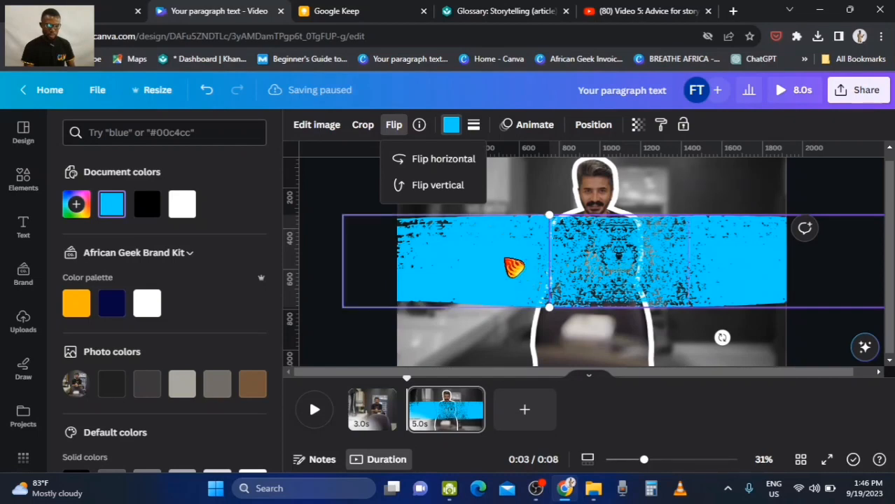
pyautogui.keyDown('shift'); pyautogui.click(492, 257); pyautogui.keyUp('shift')
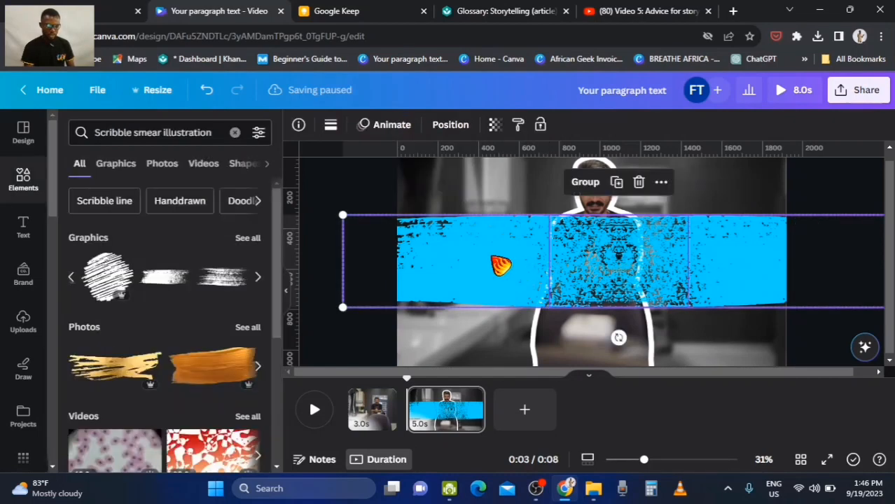
pyautogui.hotkey('ctrl', 'g')
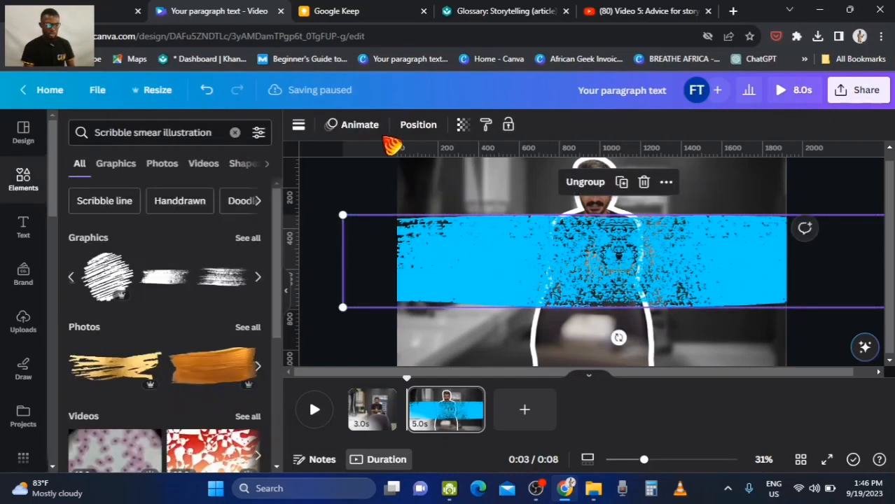
# Animate the grouped brush strokes with the Breathe element animation, scaling In
pyautogui.click(351, 127)
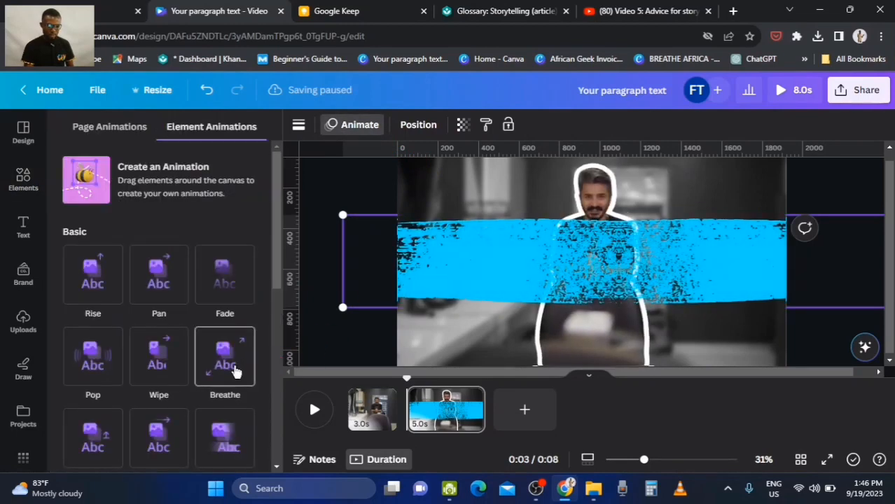
pyautogui.click(235, 371)
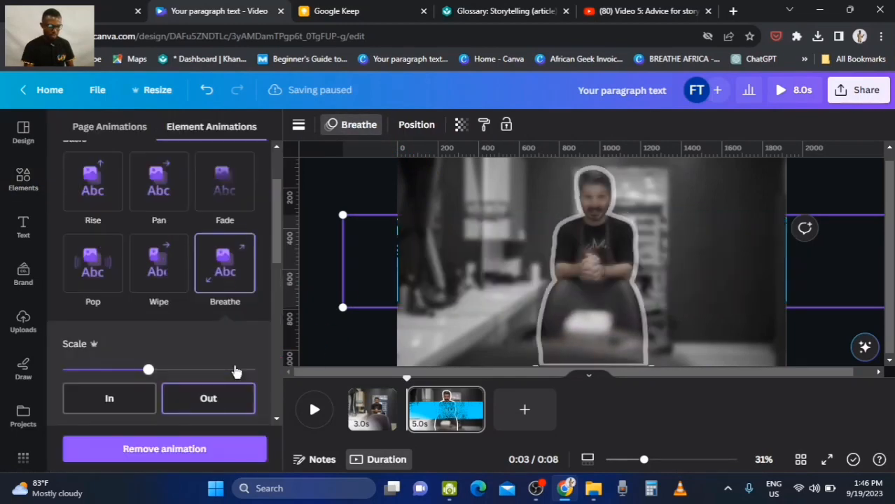
pyautogui.click(126, 400)
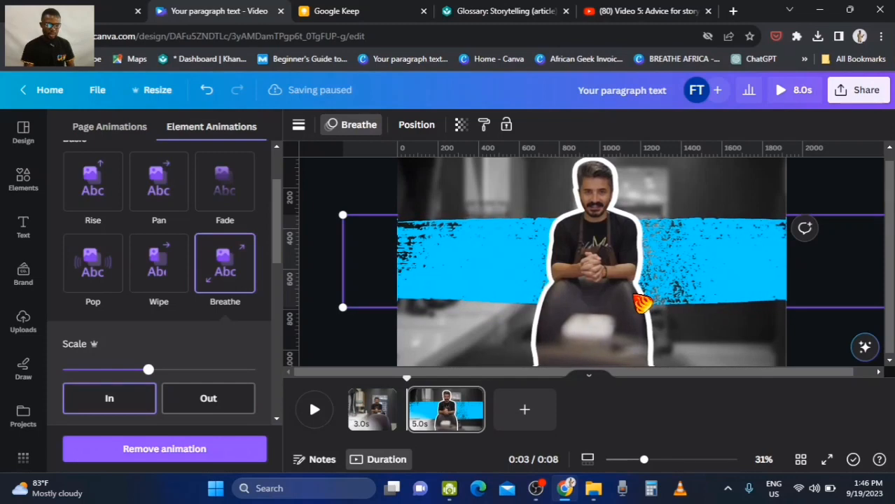
# Place the grouped brush strokes behind the barber cutout and shift them left so they span the page evenly
pyautogui.click(618, 221)
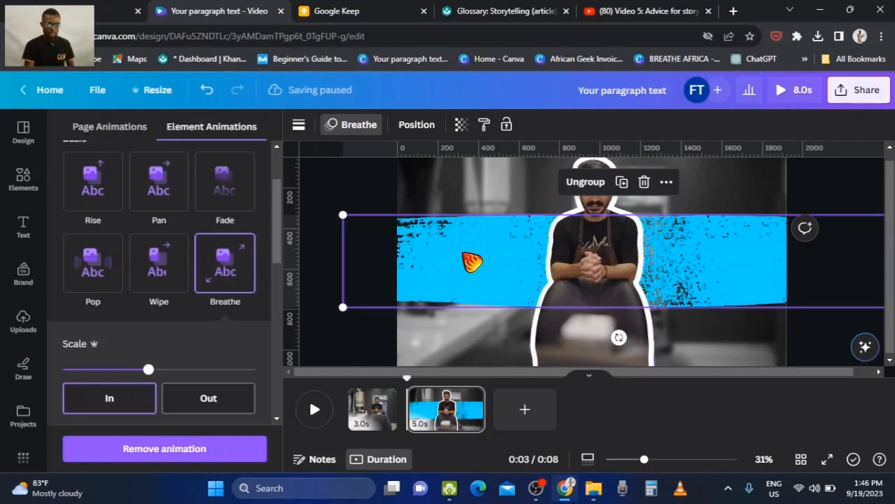
pyautogui.moveTo(470, 261); pyautogui.dragTo(422, 246)
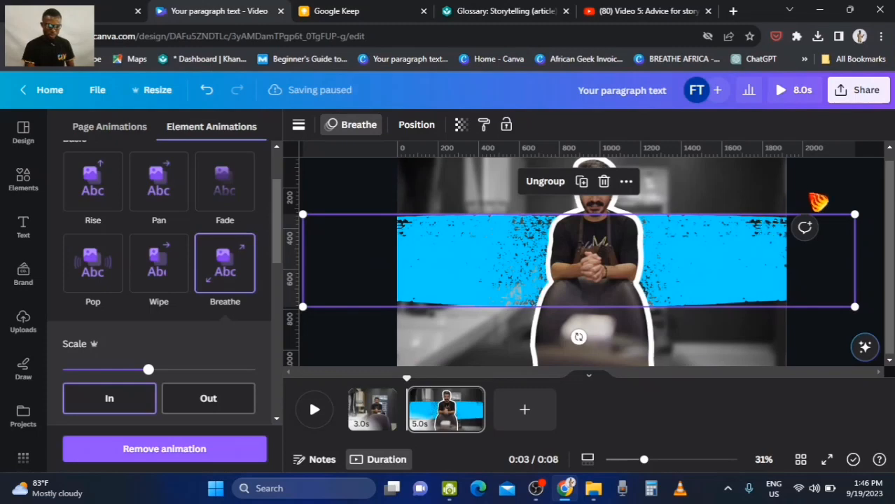
pyautogui.click(703, 202)
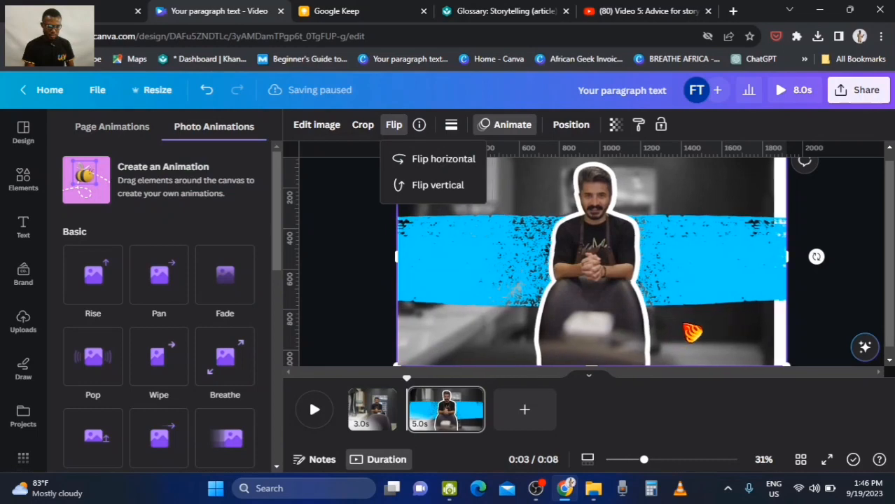
# Add a text box, enlarge its text to about size 80.8 and enter "WELCOME TO THE ARENA"
pyautogui.press('t')
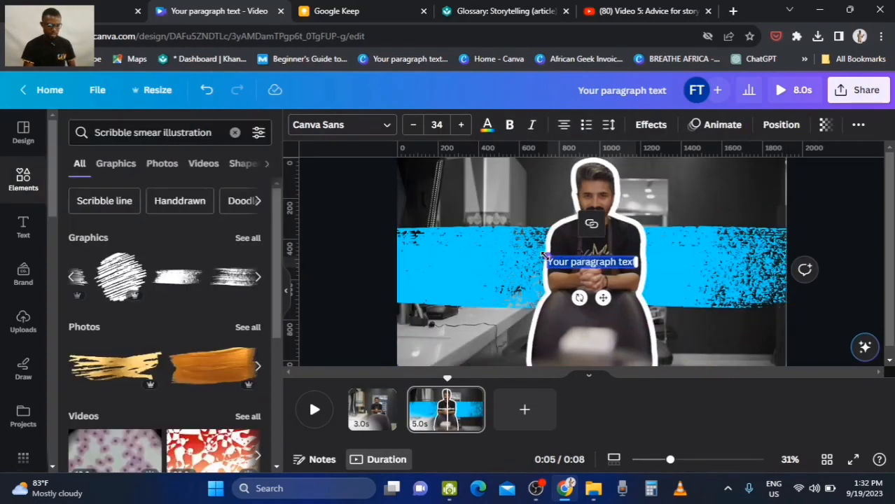
pyautogui.moveTo(544, 256); pyautogui.dragTo(486, 246)
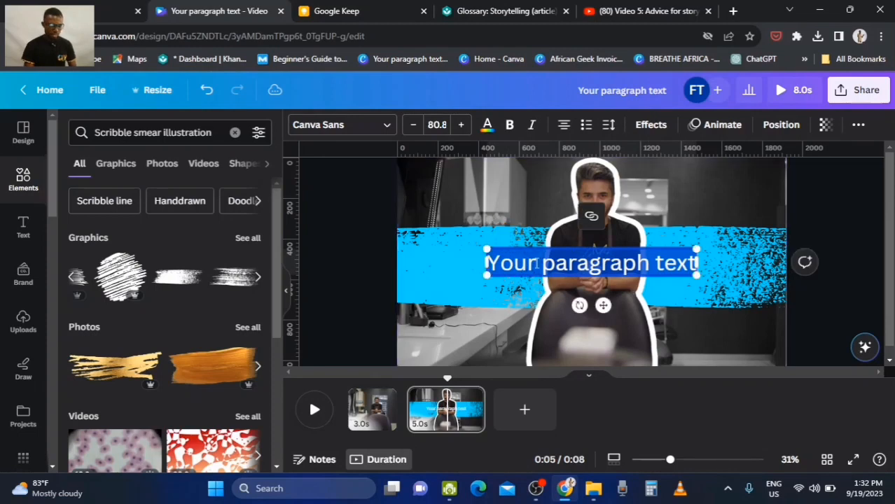
pyautogui.press('capslock')
pyautogui.write('WELCOME TO THE ARENA')
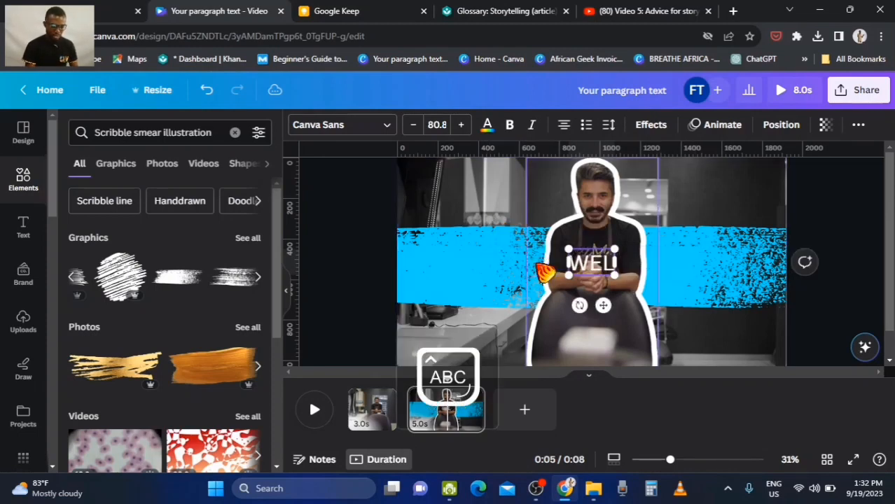
# Wrap the headline onto two left-aligned lines and place it over the brush stroke to the right of the barber
pyautogui.moveTo(722, 262); pyautogui.dragTo(630, 266)
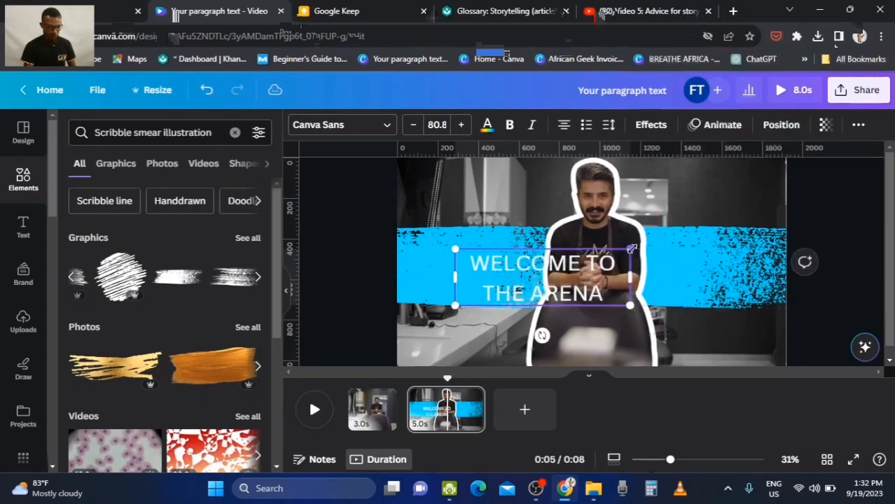
pyautogui.hotkey('ctrl', 'a')
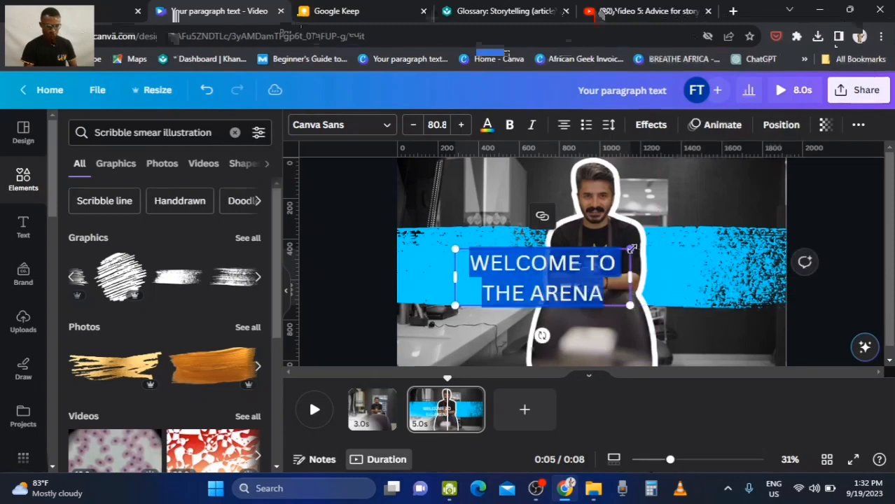
pyautogui.click(563, 125)
pyautogui.click(669, 298)
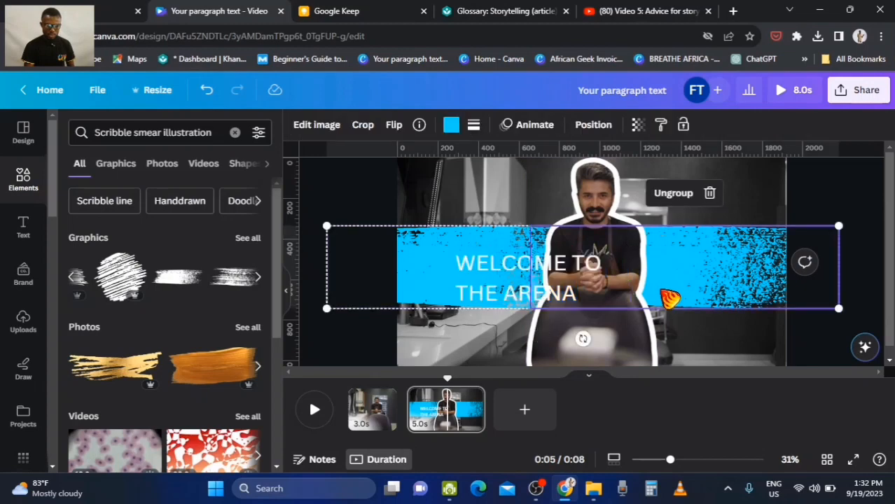
pyautogui.moveTo(533, 280)
pyautogui.mouseDown()
pyautogui.moveTo(709, 275)
pyautogui.moveTo(714, 266)
pyautogui.mouseUp()
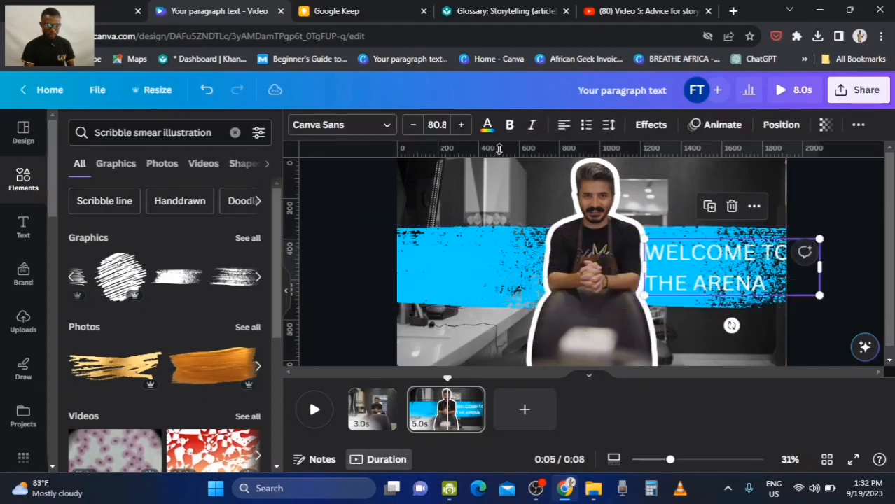
# Set the headline's font to Jost Black Italic
pyautogui.click(374, 136)
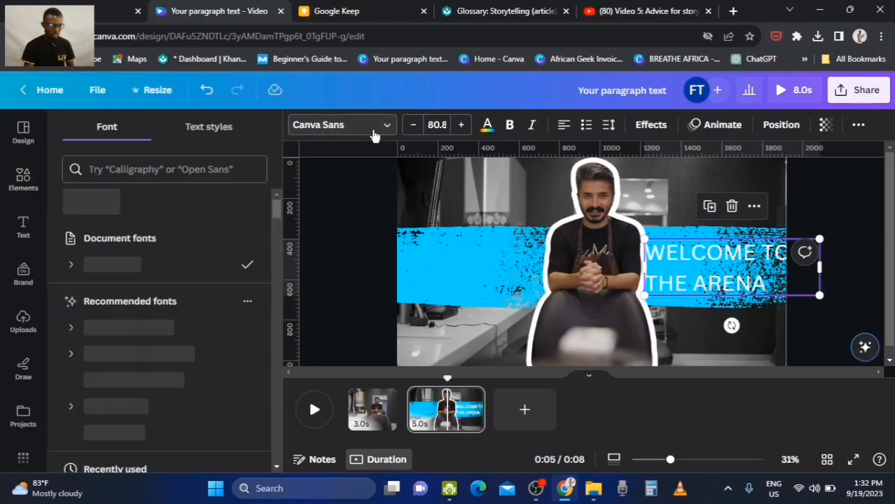
pyautogui.click(178, 171)
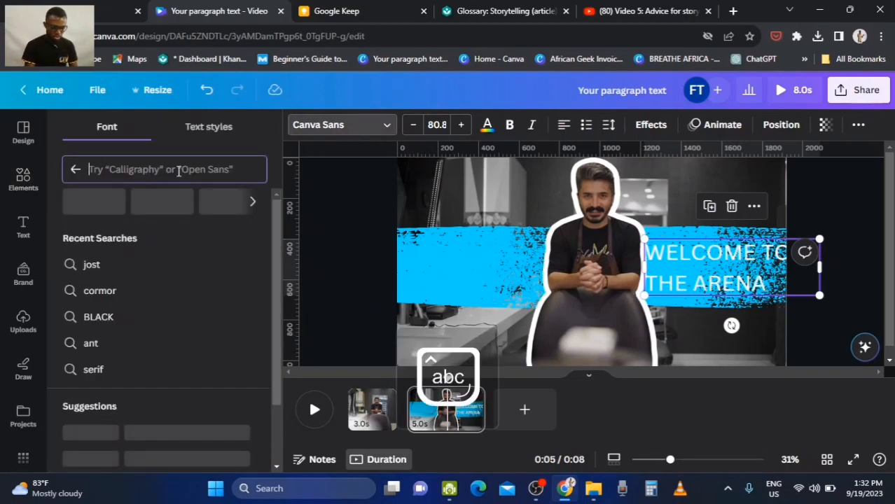
pyautogui.write('jost')
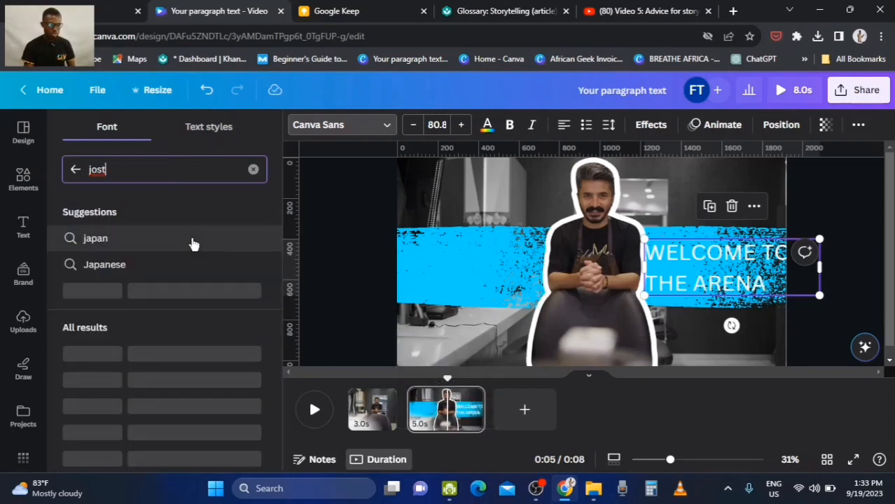
pyautogui.scroll(-3, 191, 263)
pyautogui.scroll(-2, 191, 259)
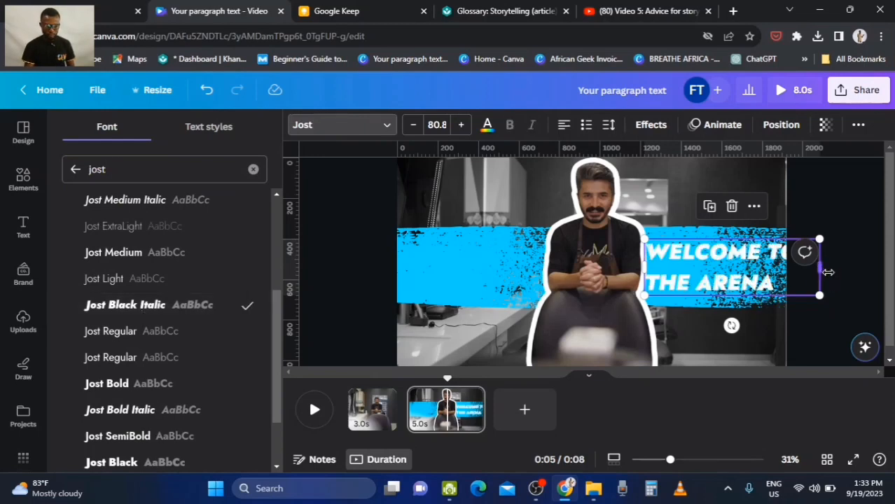
# Narrow the headline's text box so it wraps onto three lines, and set the line spacing to 1.11
pyautogui.moveTo(823, 270); pyautogui.dragTo(797, 270)
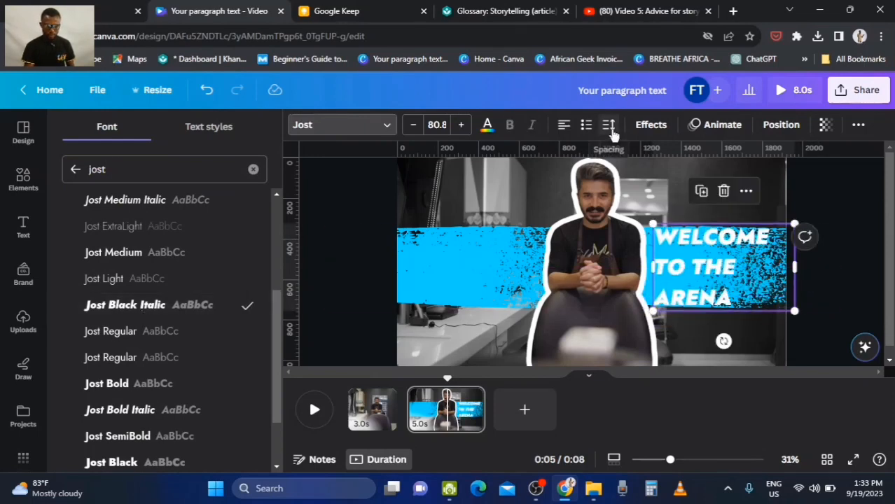
pyautogui.click(609, 125)
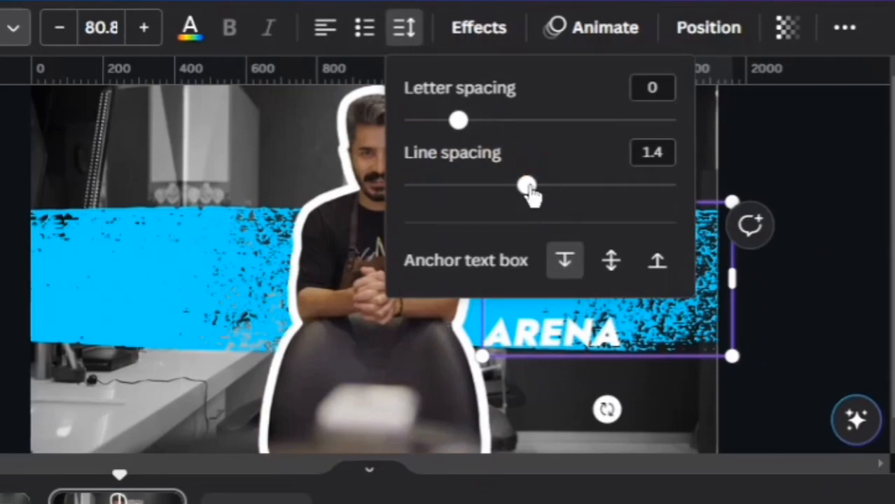
pyautogui.moveTo(529, 195); pyautogui.dragTo(486, 186)
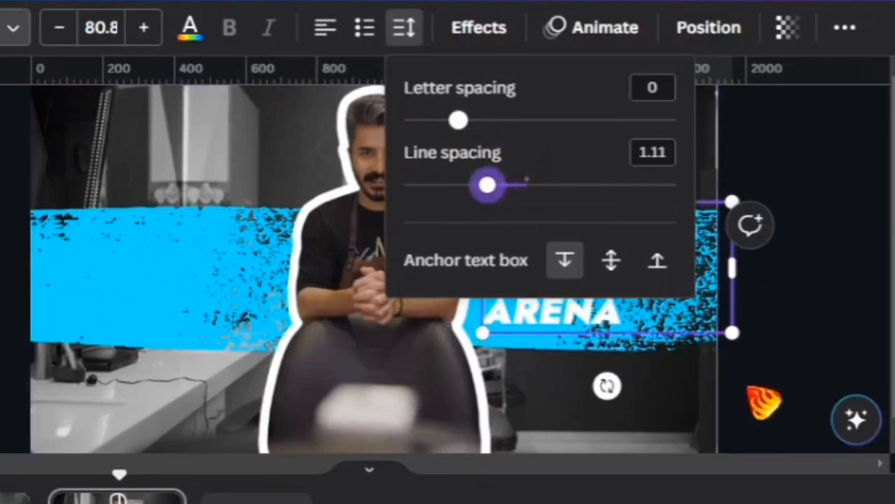
pyautogui.click(748, 386)
# Centre the three-line headline vertically on the brush stroke to the right of the barber
pyautogui.moveTo(593, 273); pyautogui.dragTo(594, 284)
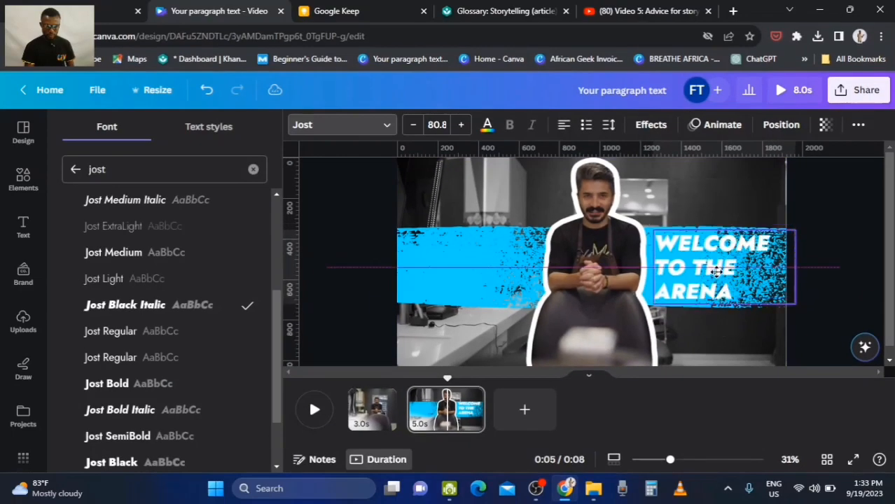
pyautogui.moveTo(716, 272); pyautogui.dragTo(717, 274)
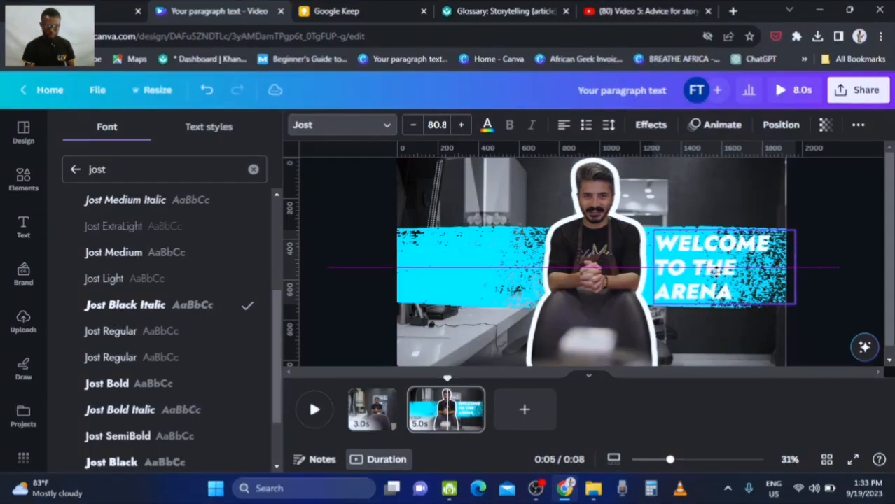
pyautogui.moveTo(717, 272); pyautogui.dragTo(718, 273)
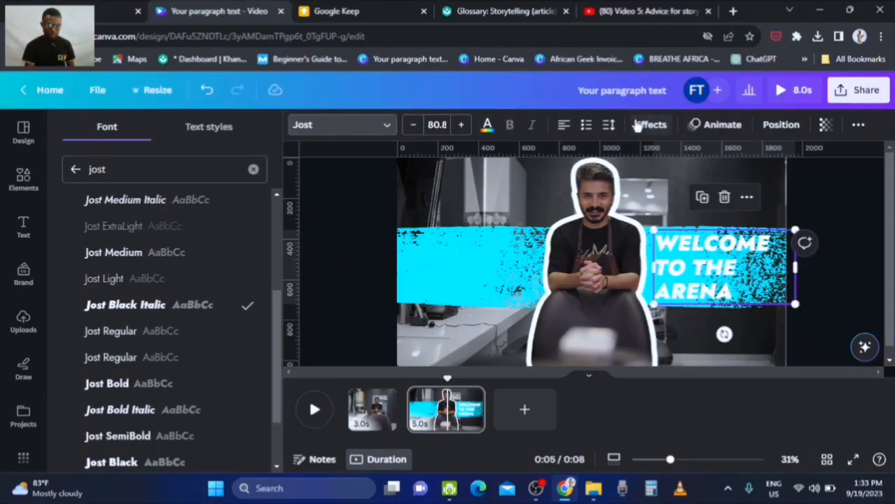
# Apply the Outline text effect to the headline and set its thickness to 200
pyautogui.click(704, 122)
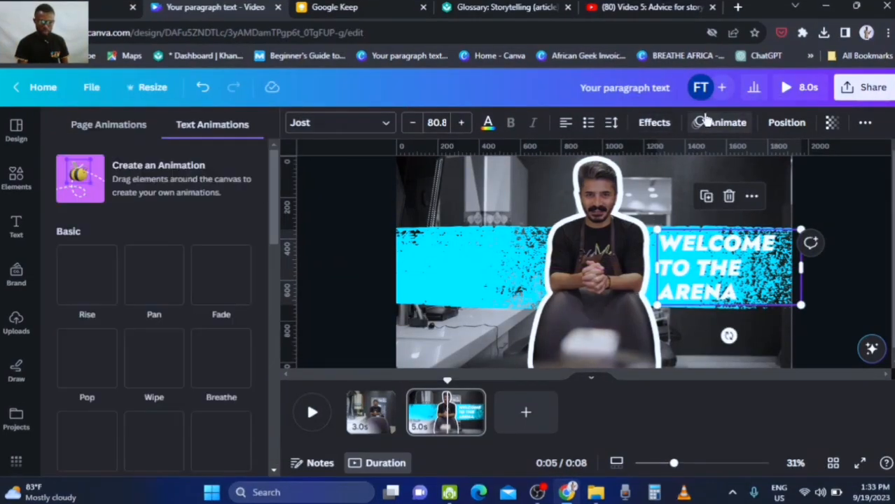
pyautogui.click(654, 123)
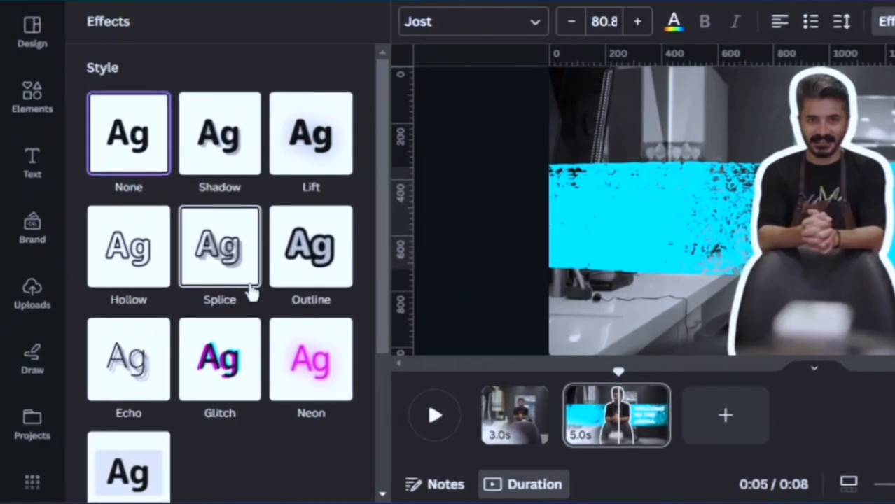
pyautogui.scroll(-2, 191, 314)
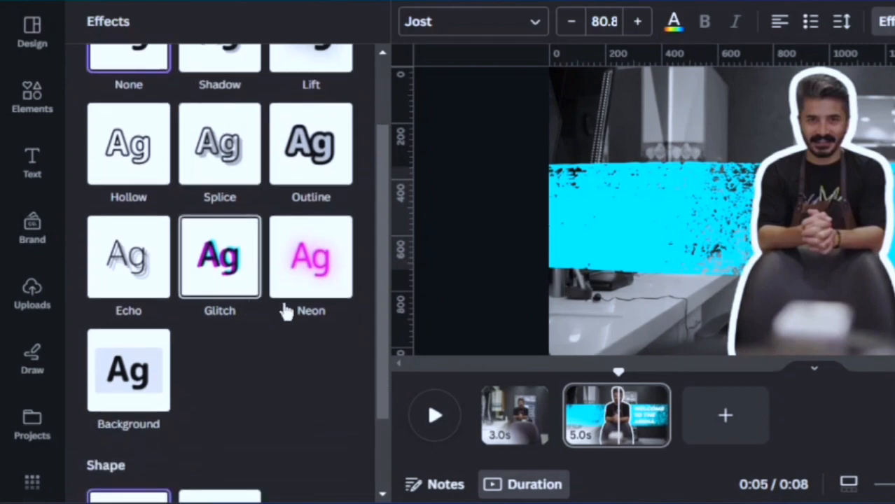
pyautogui.click(300, 175)
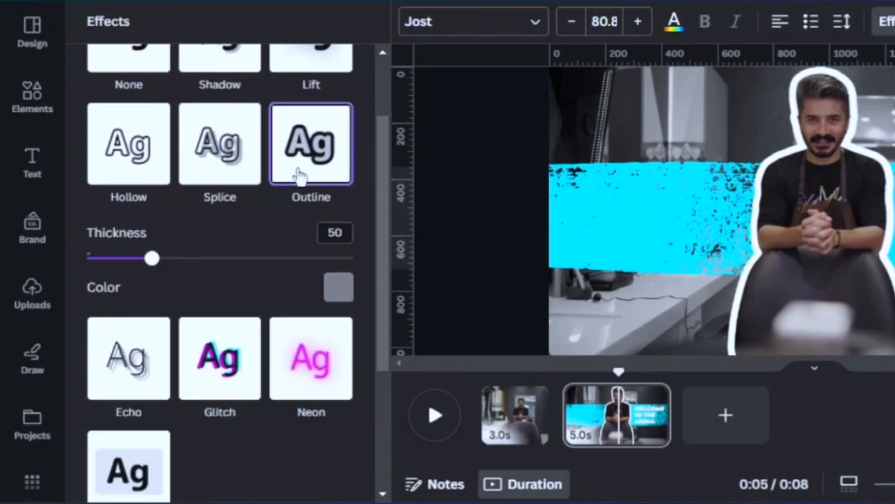
pyautogui.moveTo(152, 258); pyautogui.dragTo(367, 254)
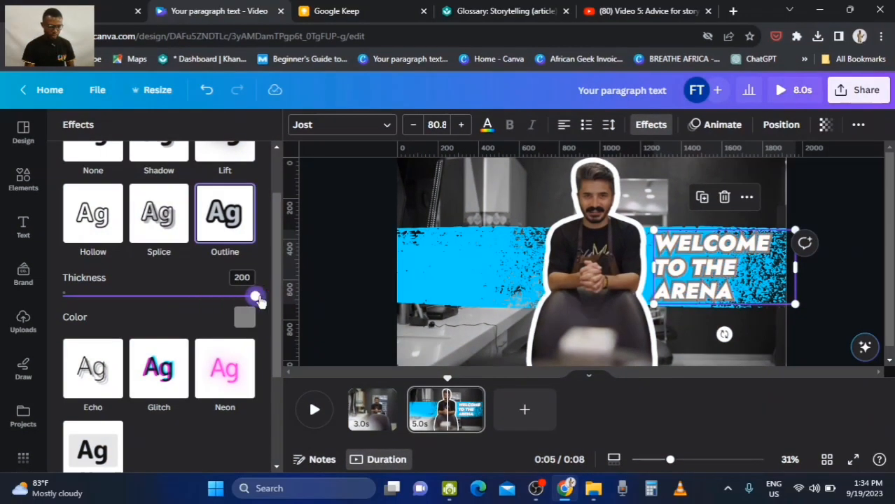
# Set the headline's outline colour to a brown sampled from the design with the colour picker
pyautogui.click(244, 318)
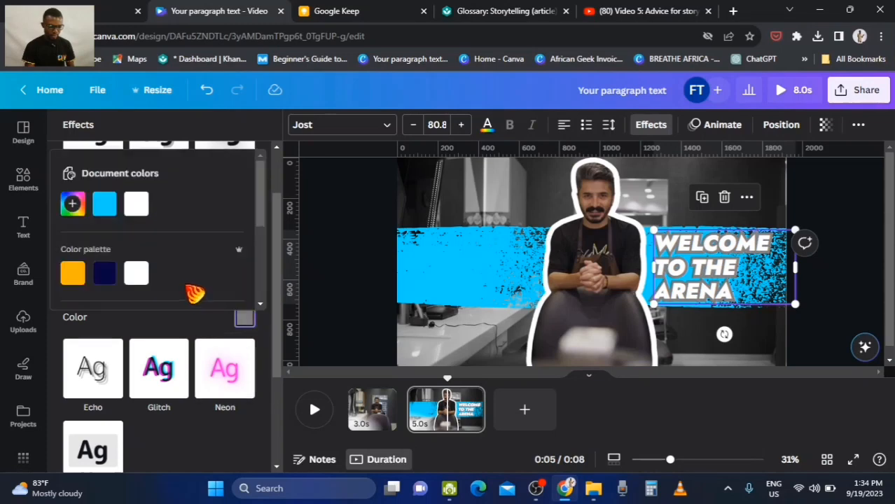
pyautogui.click(72, 203)
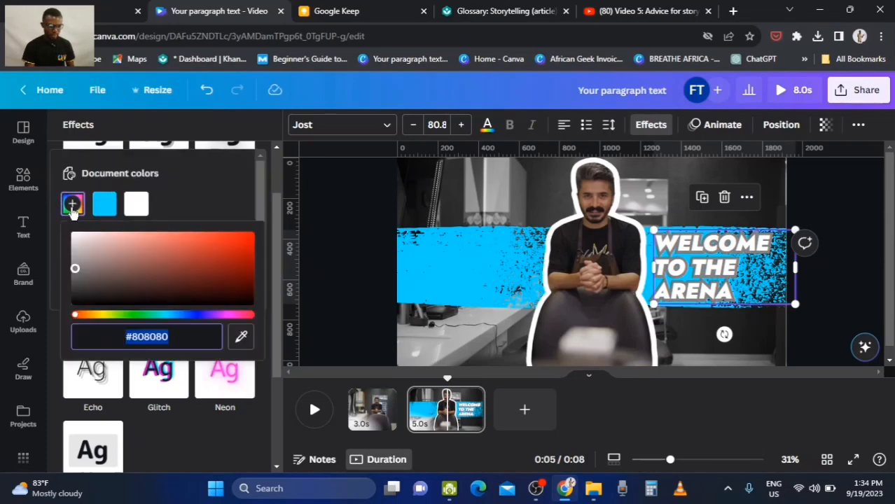
pyautogui.click(240, 338)
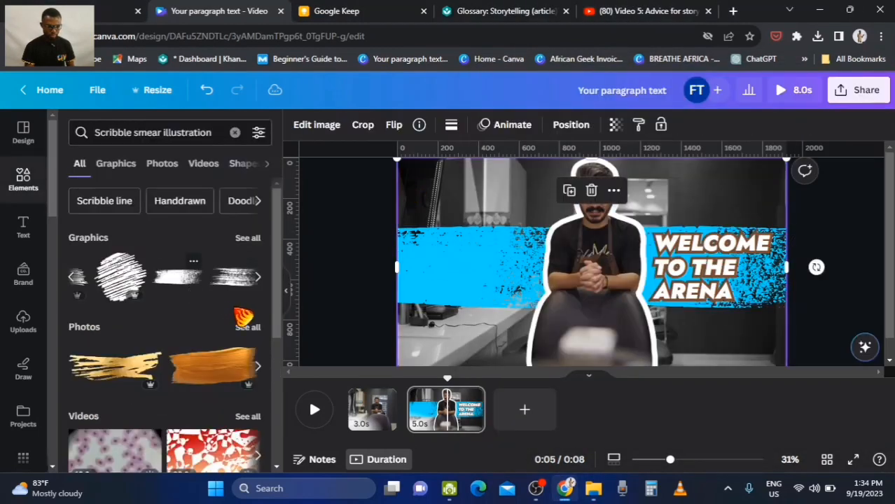
# Apply the Merge text animation to the headline, playing on enter
pyautogui.moveTo(497, 292)
pyautogui.mouseDown()
pyautogui.moveTo(590, 299)
pyautogui.moveTo(711, 267)
pyautogui.mouseUp()
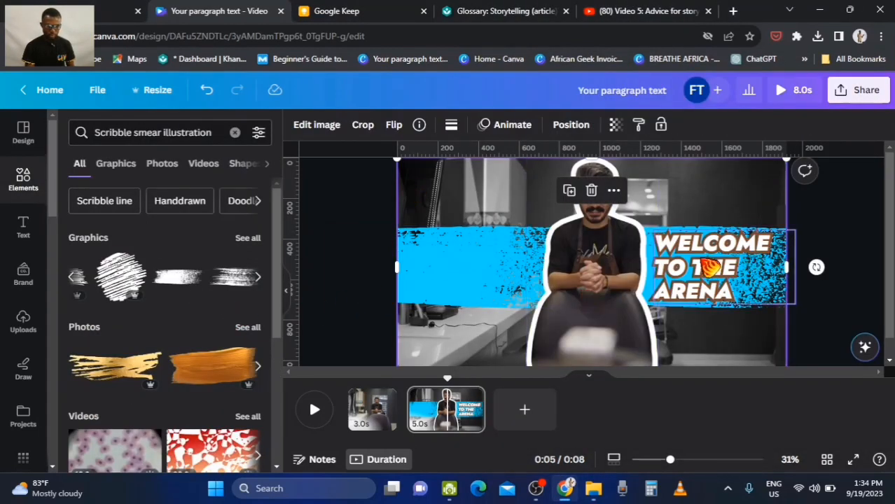
pyautogui.click(521, 128)
pyautogui.click(701, 268)
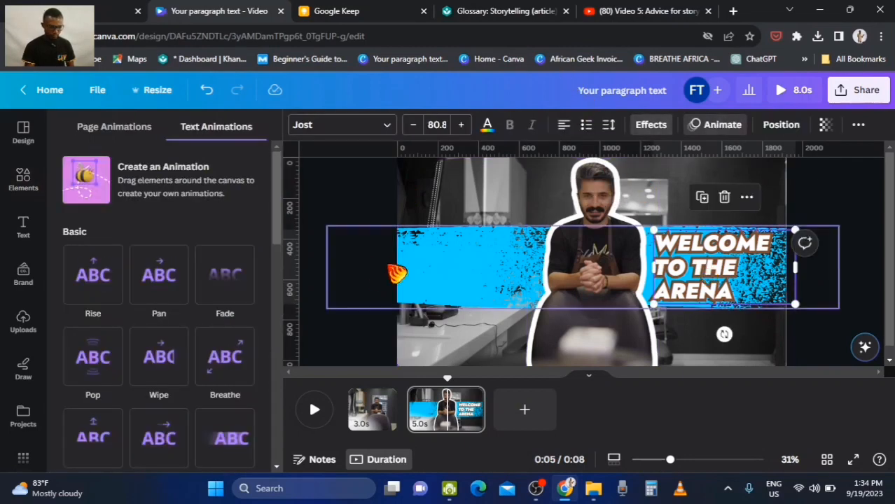
pyautogui.scroll(-3, 148, 311)
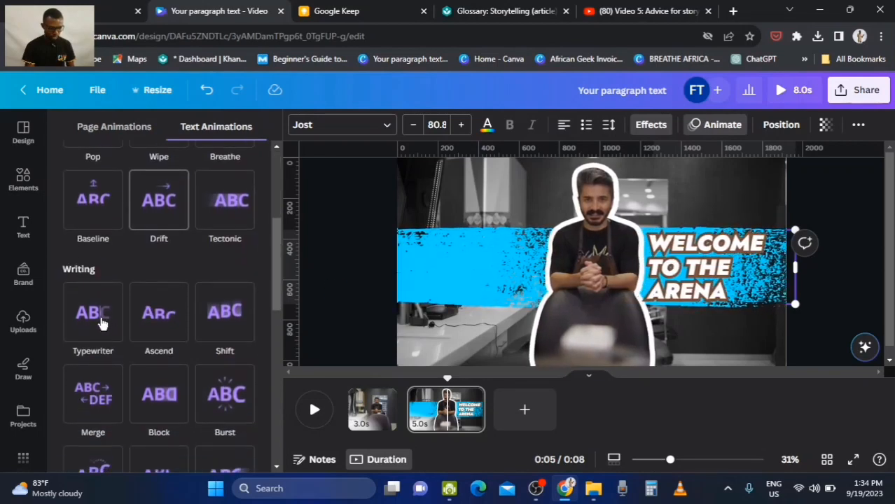
pyautogui.click(88, 399)
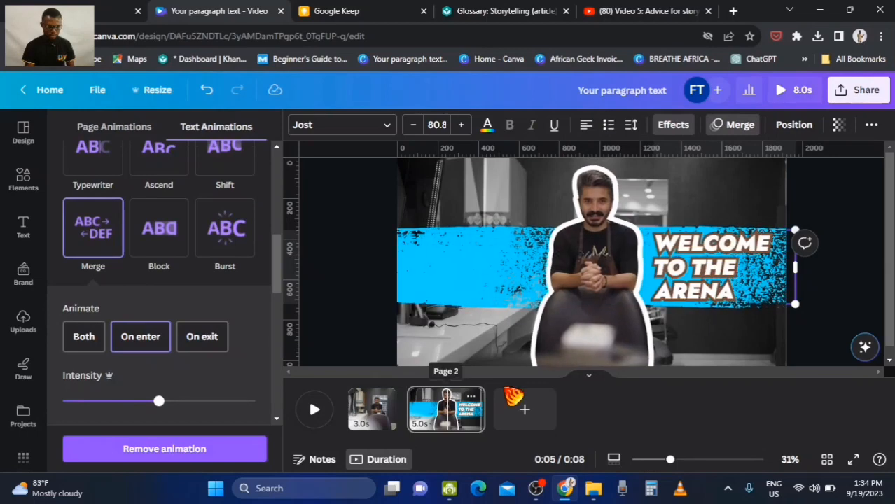
# Move the playhead back to about 1.9 s on the first page to preview the video
pyautogui.moveTo(447, 379); pyautogui.dragTo(377, 379)
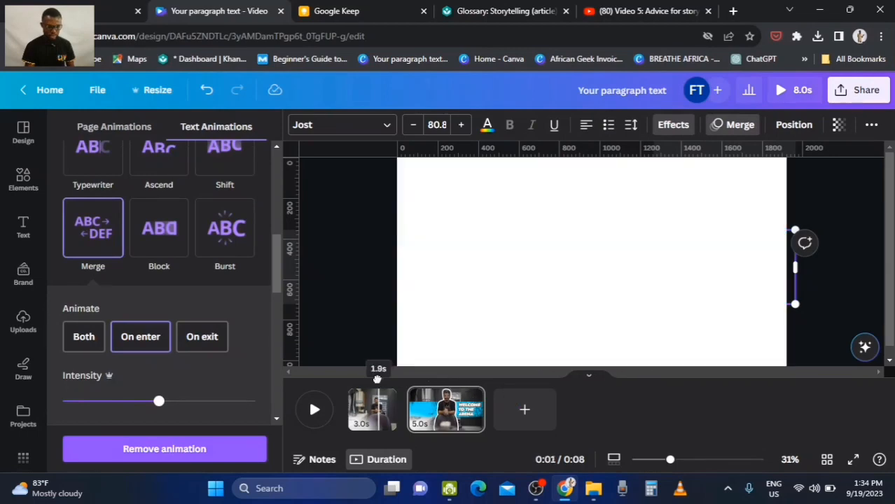